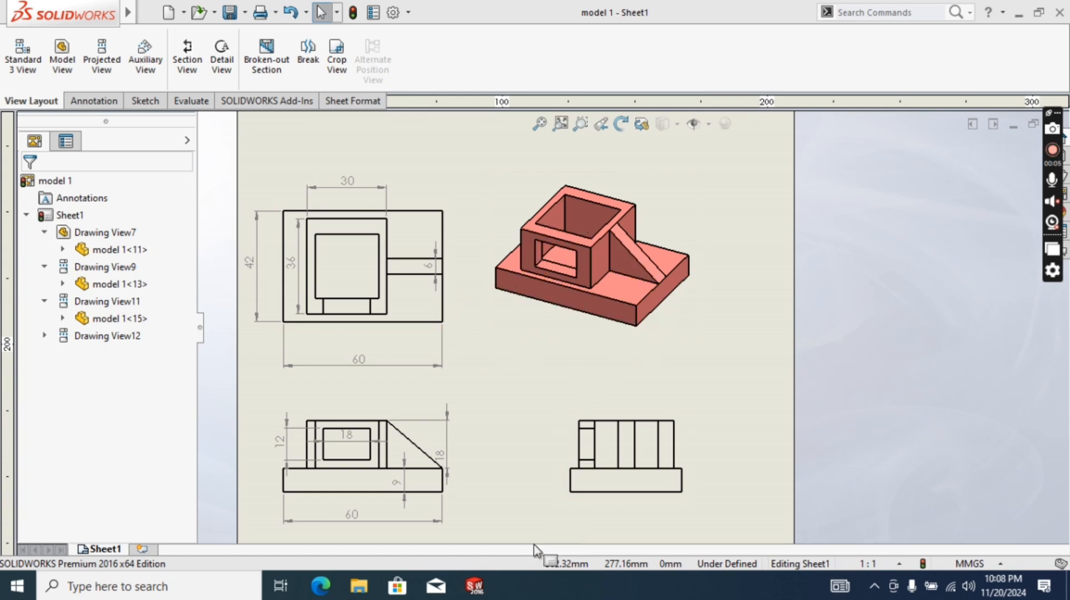
# Bring up the model 1 part window and create a new part document.
pyautogui.moveTo(487, 591)
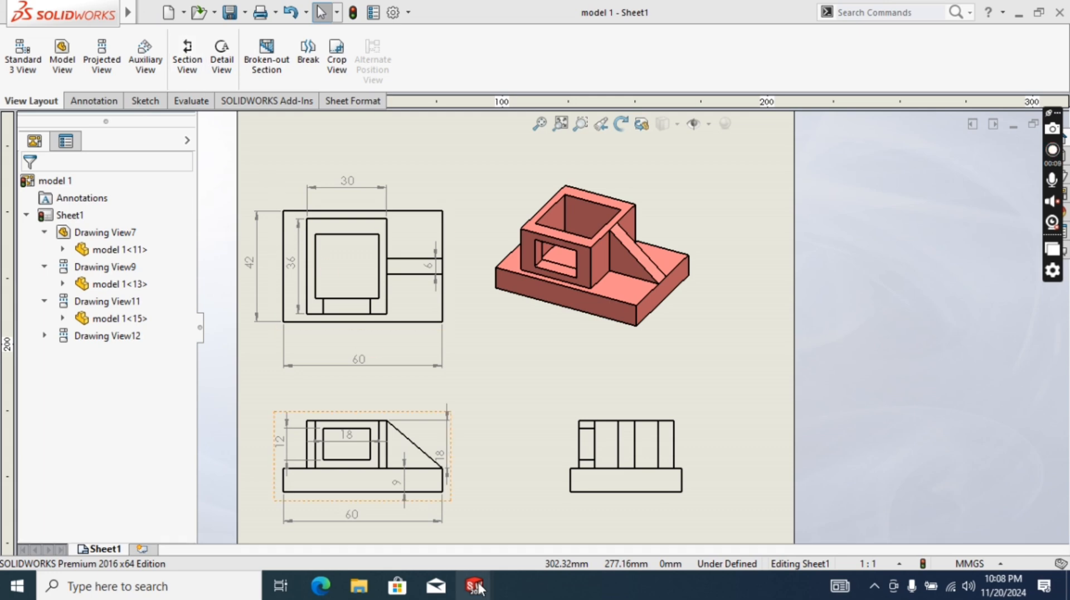
pyautogui.click(434, 512)
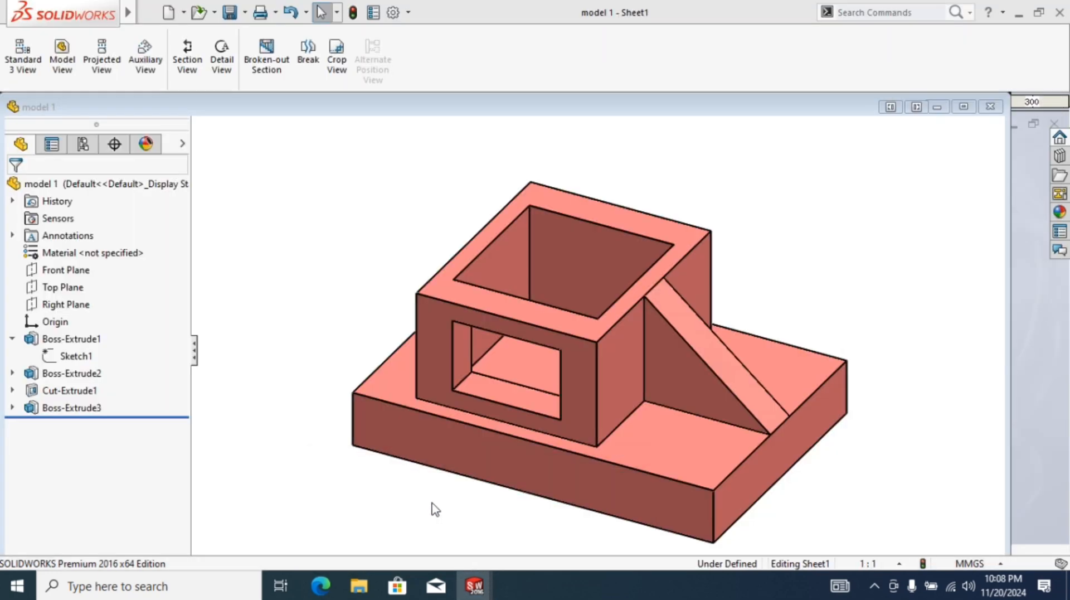
pyautogui.click(176, 12)
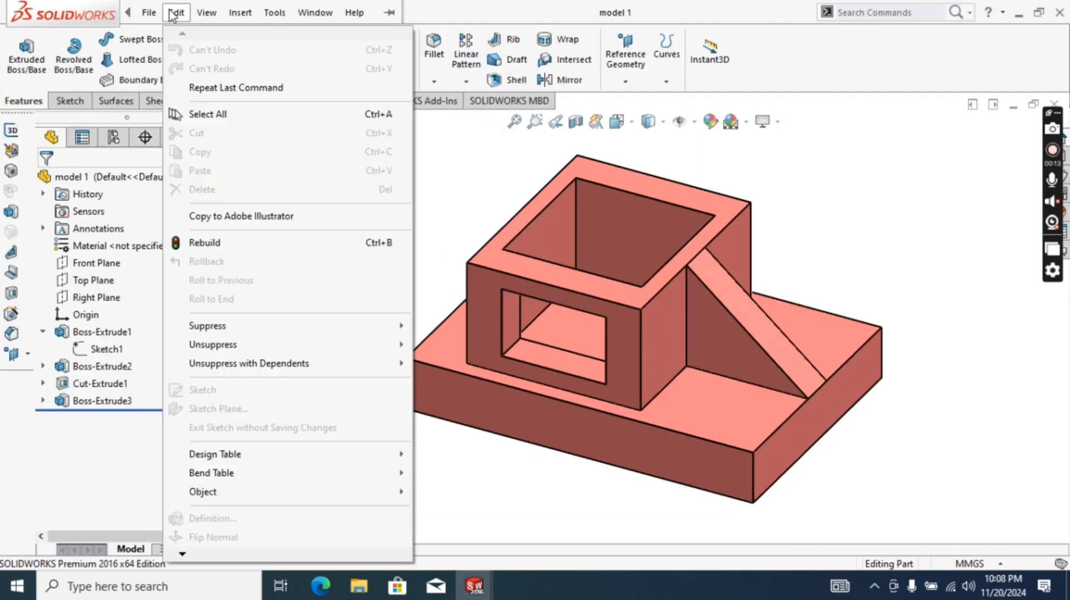
pyautogui.click(174, 38)
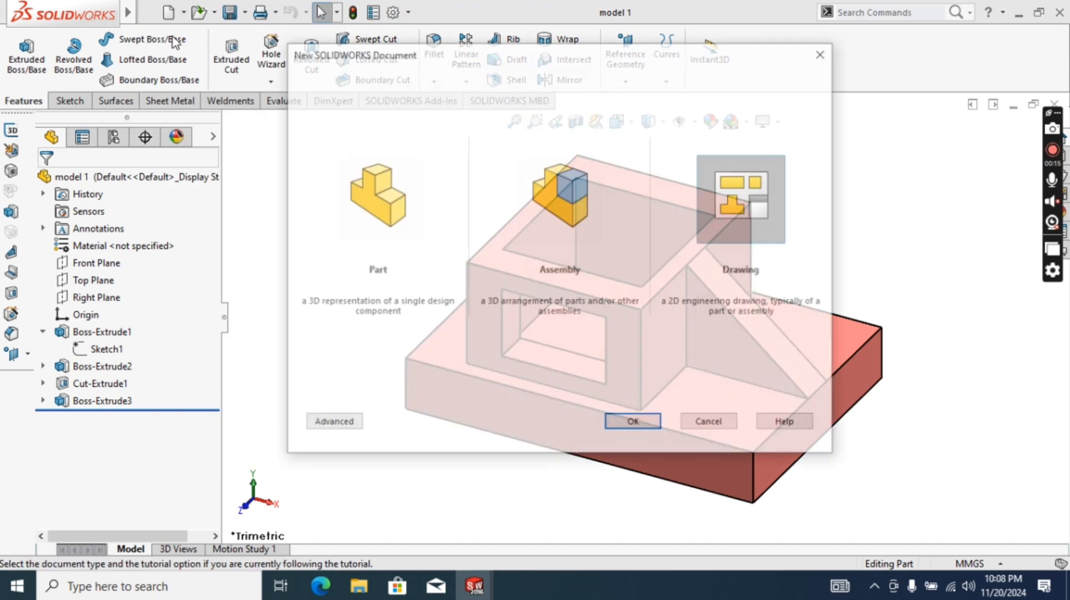
pyautogui.click(402, 220)
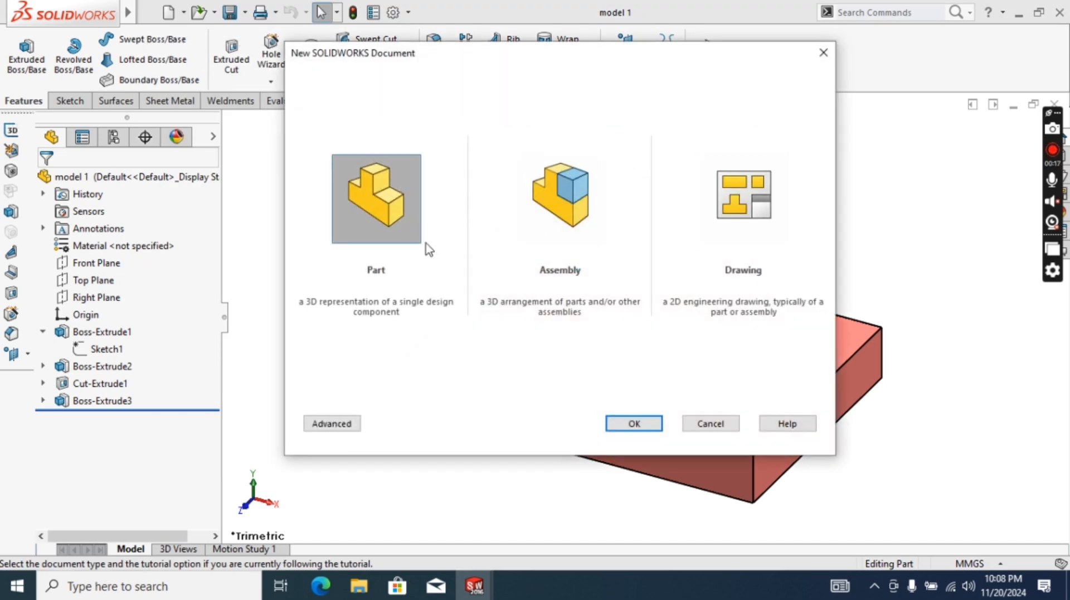
pyautogui.click(645, 423)
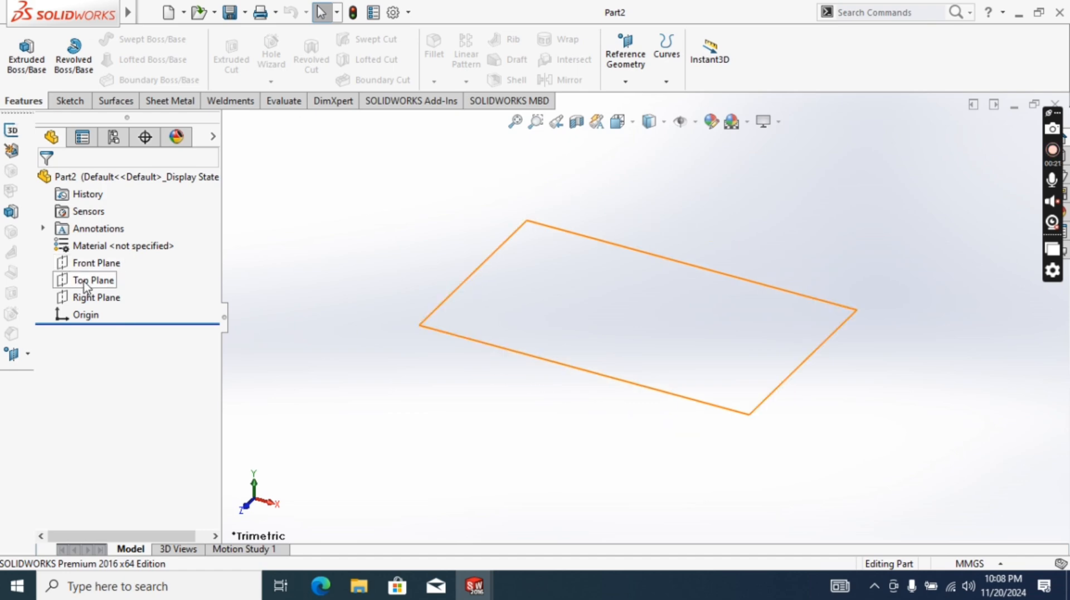
# Start a sketch on the Top Plane and draw a centre rectangle about 138 by 86 mm centred on the origin.
pyautogui.click(87, 282)
pyautogui.rightClick(87, 282)
pyautogui.click(151, 261)
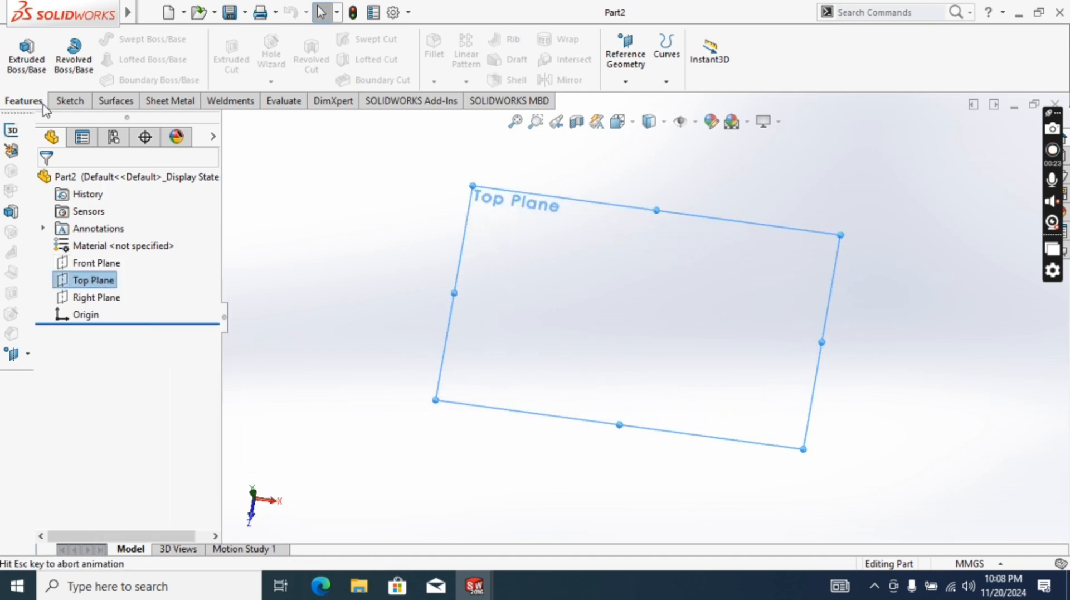
pyautogui.click(62, 101)
pyautogui.click(21, 51)
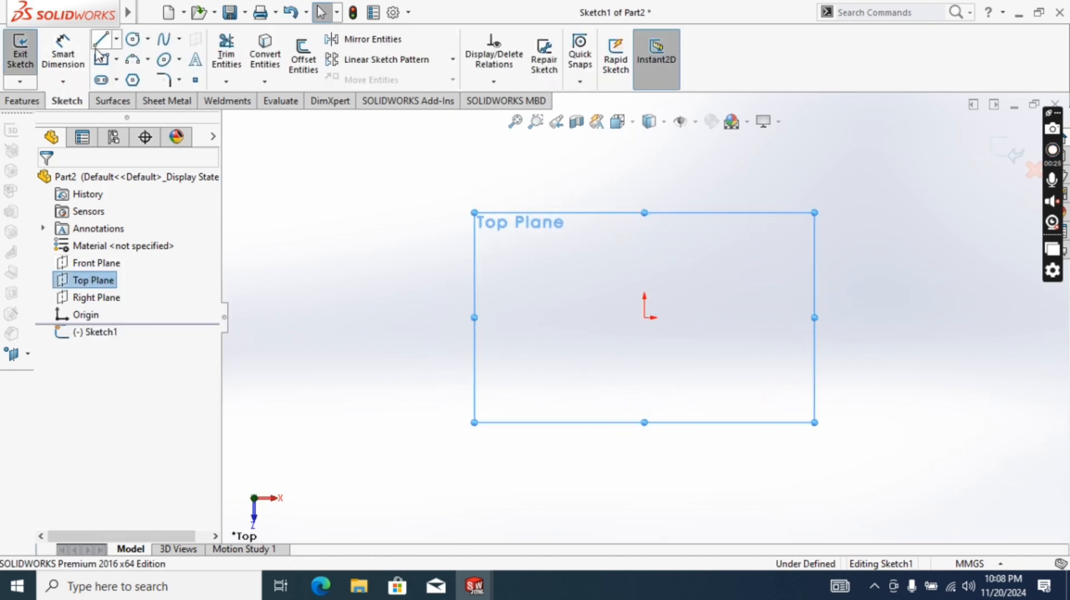
pyautogui.click(102, 59)
pyautogui.click(645, 317)
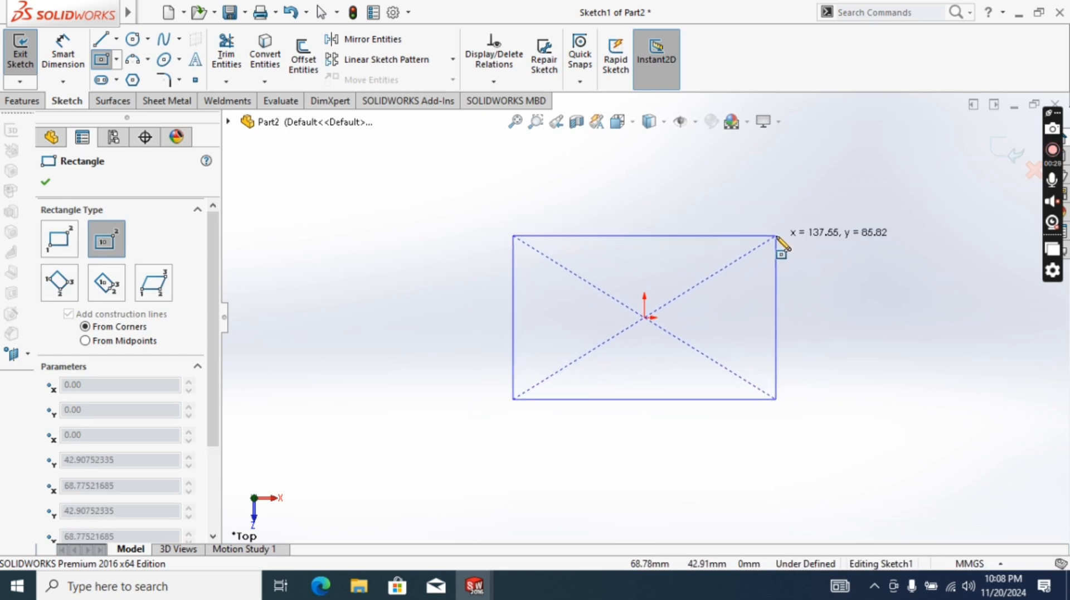
pyautogui.click(776, 235)
# Dimension the rectangle to 60 mm wide and 42 mm high.
pyautogui.click(62, 52)
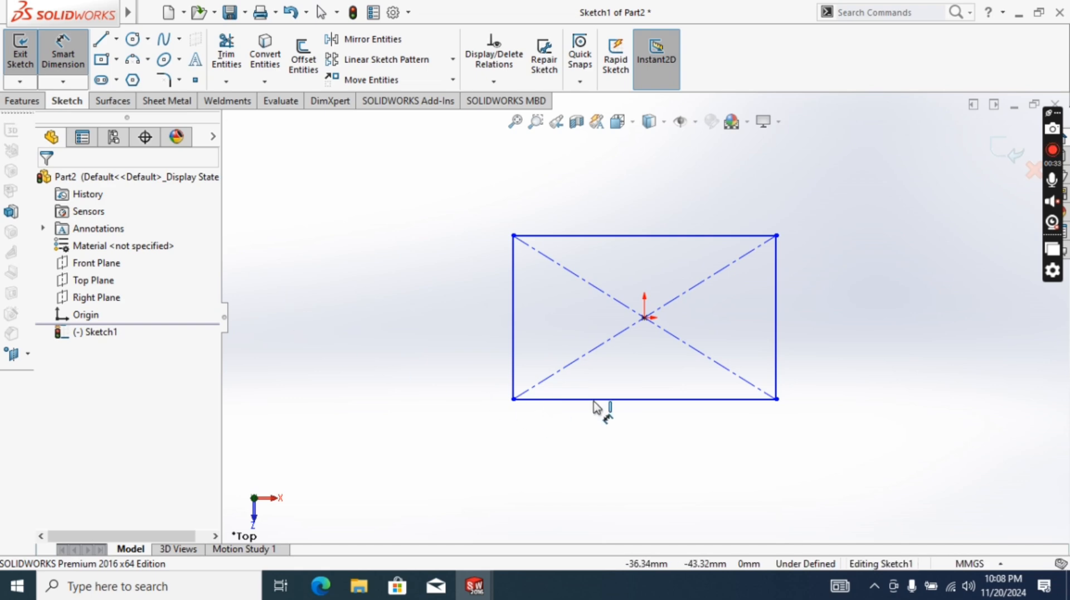
pyautogui.click(630, 411)
pyautogui.click(635, 430)
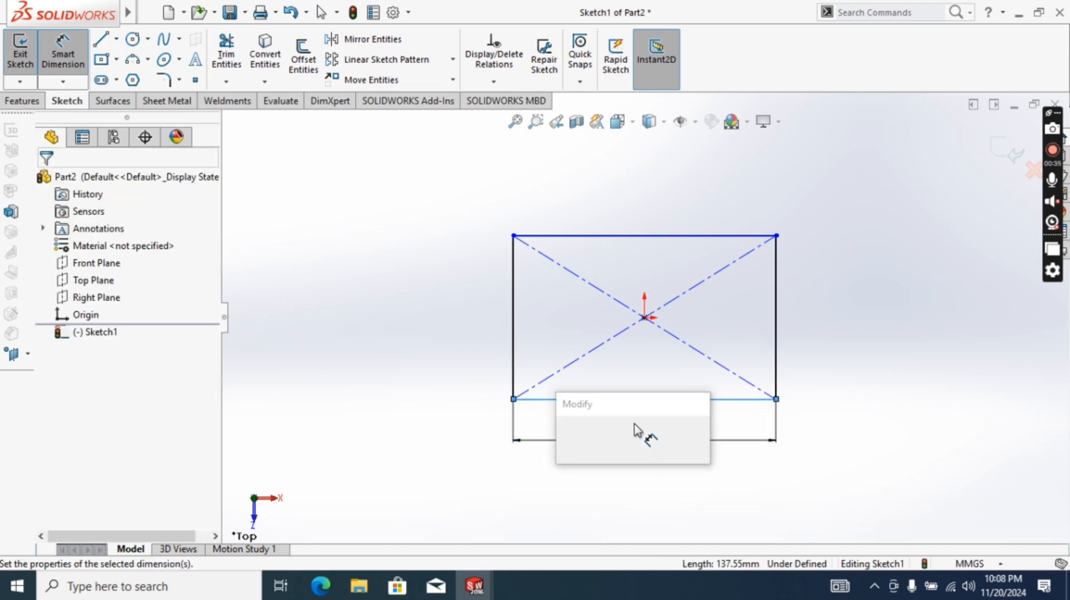
pyautogui.write('60')
pyautogui.press('Return')
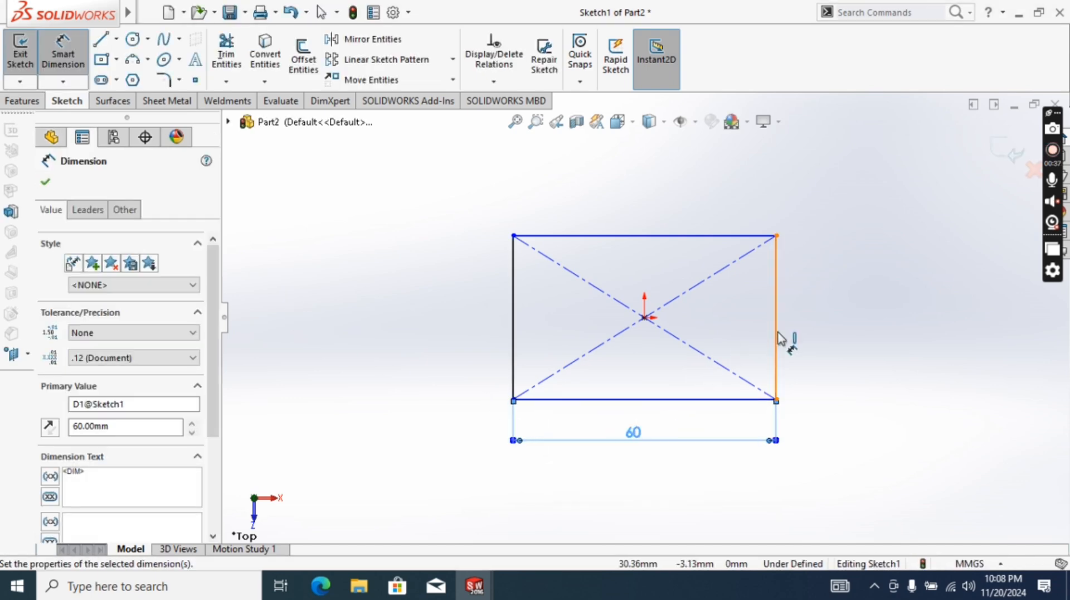
pyautogui.click(785, 338)
pyautogui.click(821, 334)
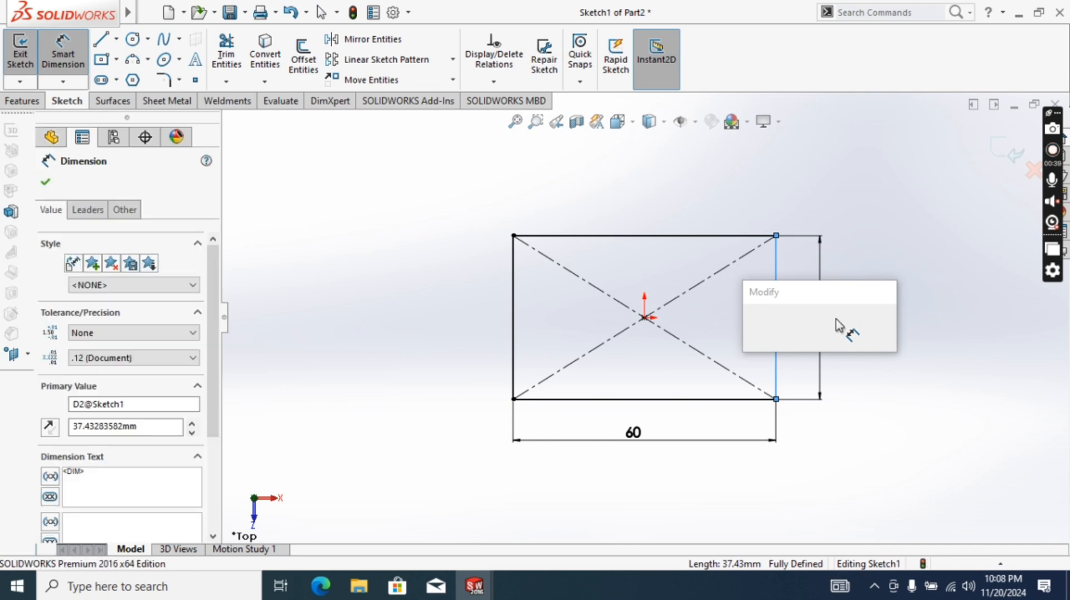
pyautogui.write('42')
pyautogui.press('Return')
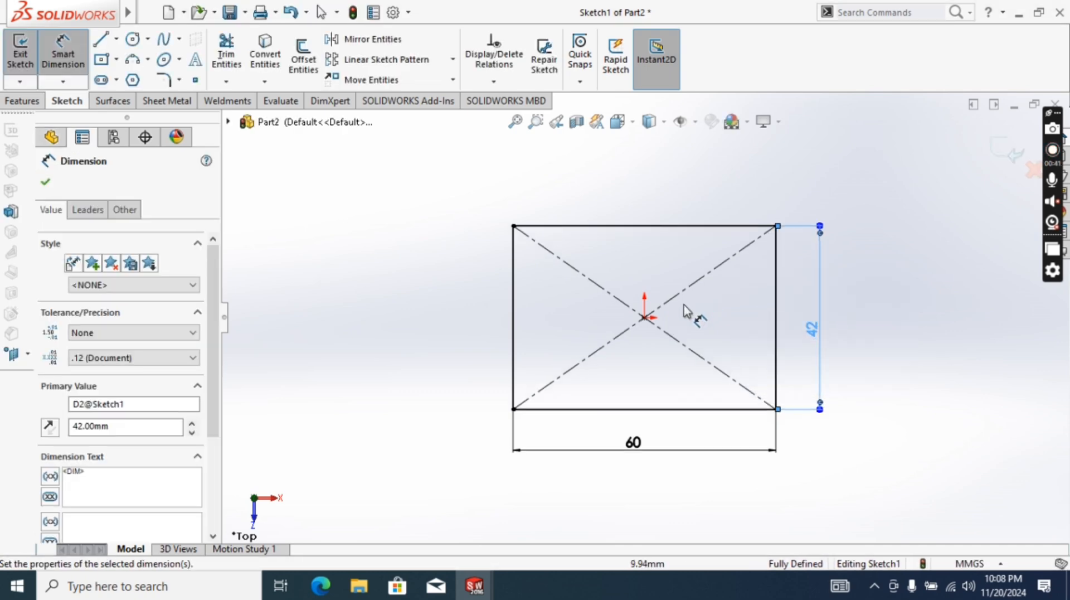
pyautogui.click(46, 181)
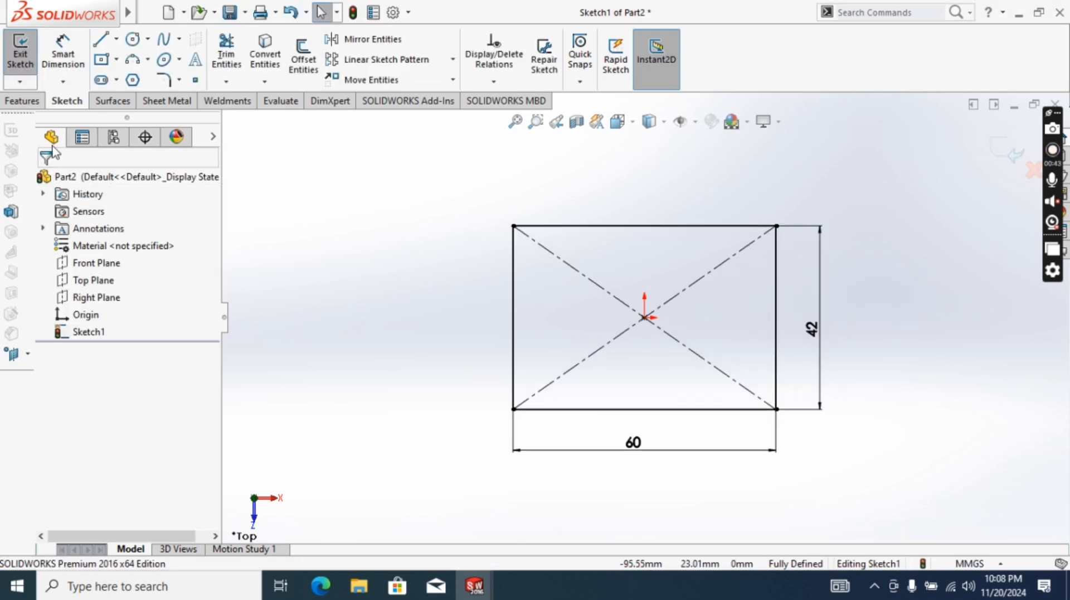
# Extrude the rectangle as a blind boss 9 mm deep.
pyautogui.click(21, 100)
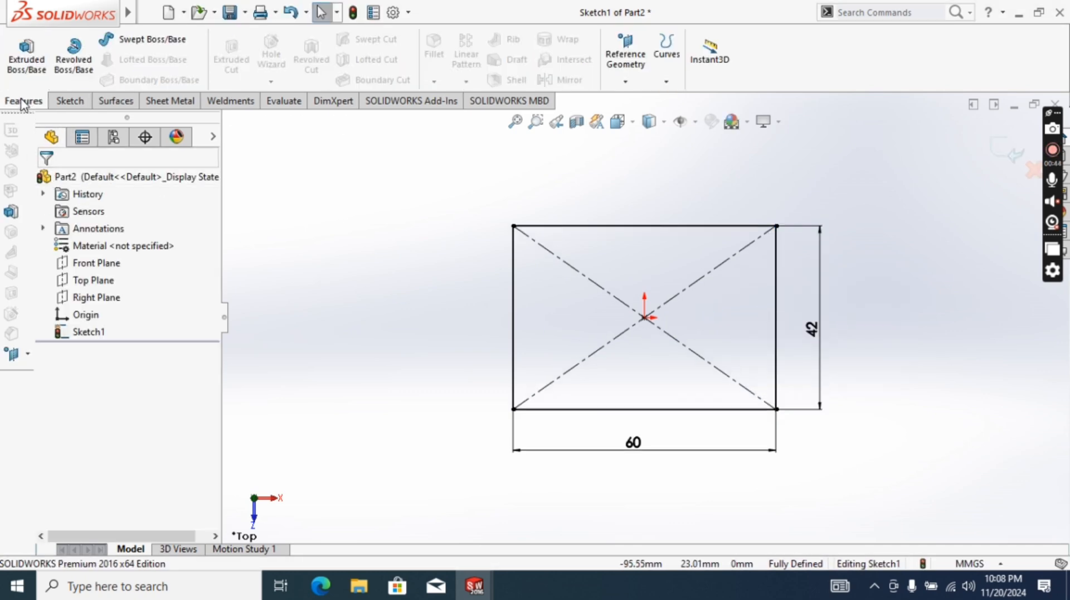
pyautogui.click(28, 61)
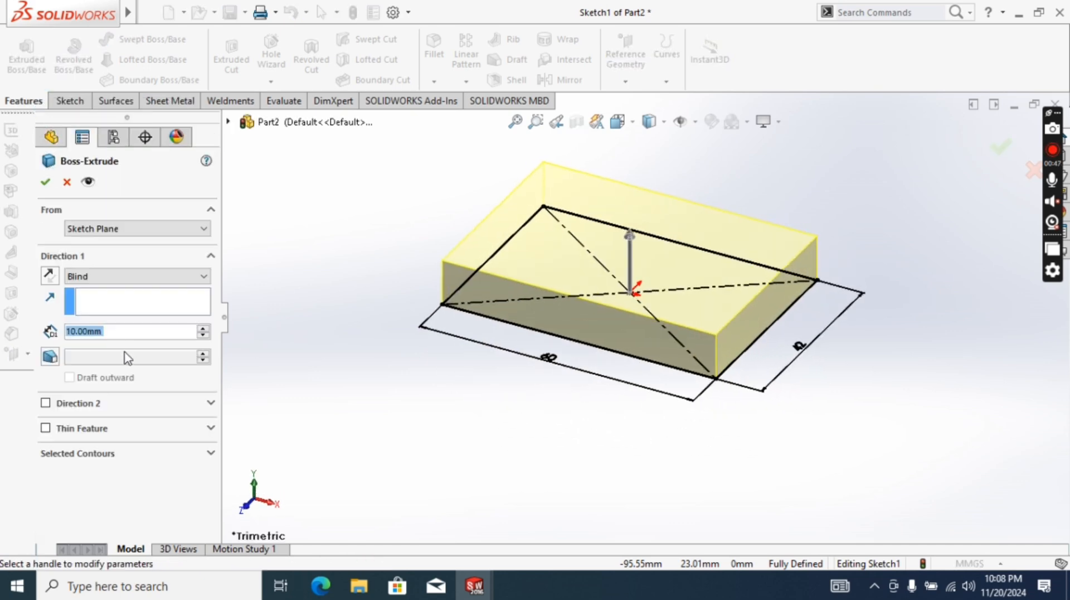
pyautogui.write('9')
pyautogui.press('Return')
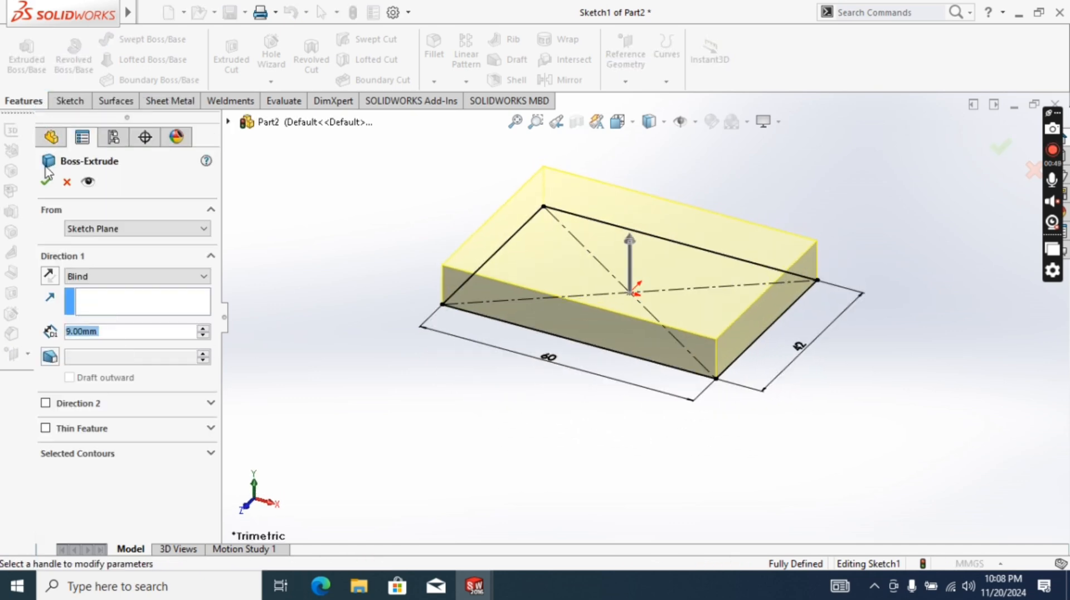
pyautogui.click(45, 185)
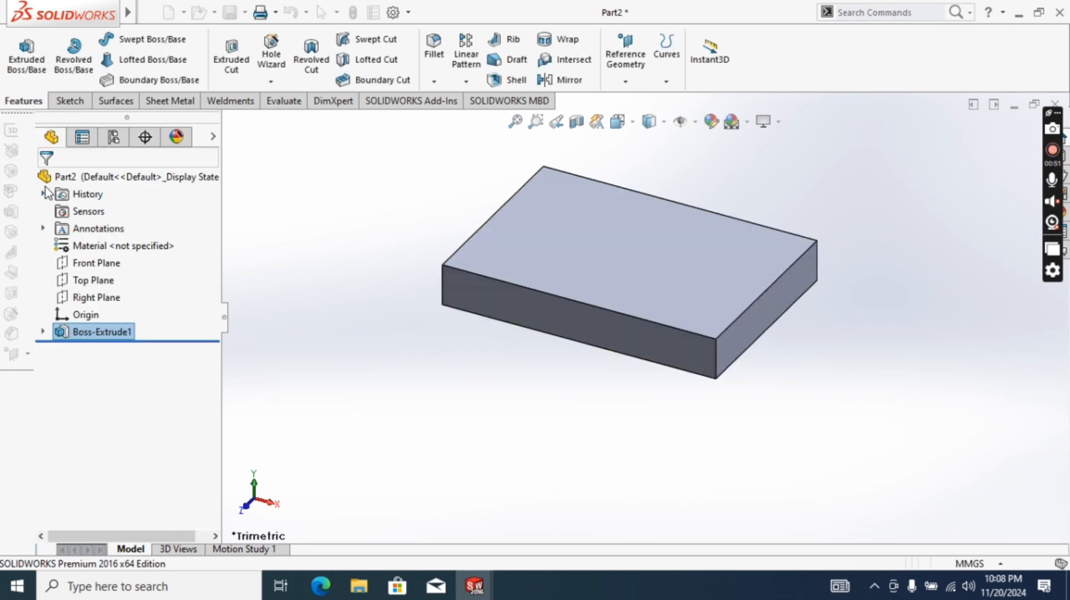
pyautogui.click(335, 279)
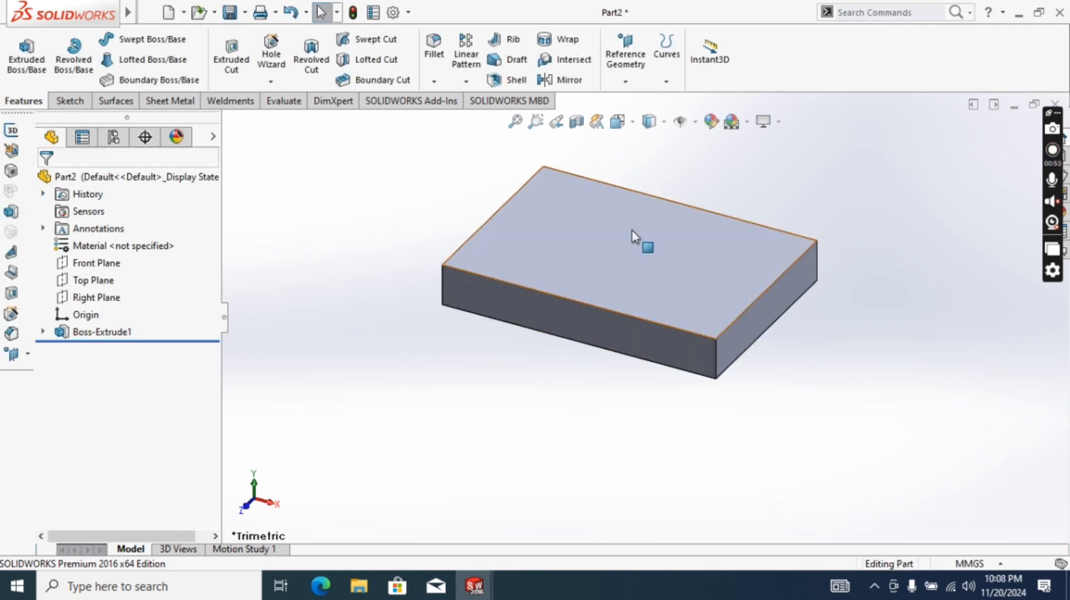
# Start a sketch on the block's upper face and draw a horizontal line about 24 mm long from its left edge, level with the origin.
pyautogui.rightClick(611, 236)
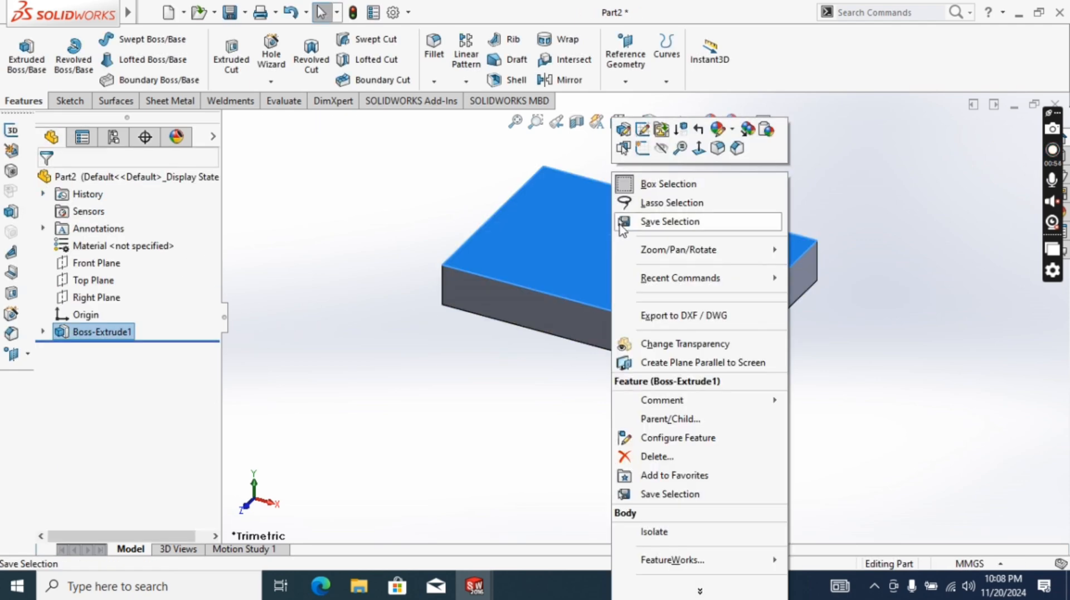
pyautogui.click(697, 156)
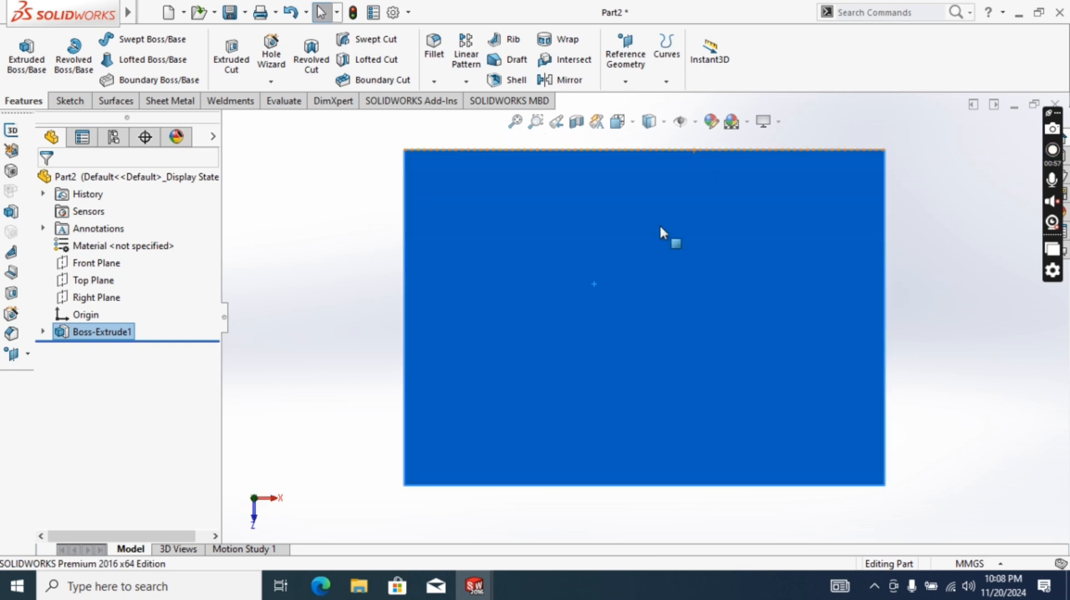
pyautogui.click(74, 104)
pyautogui.click(18, 54)
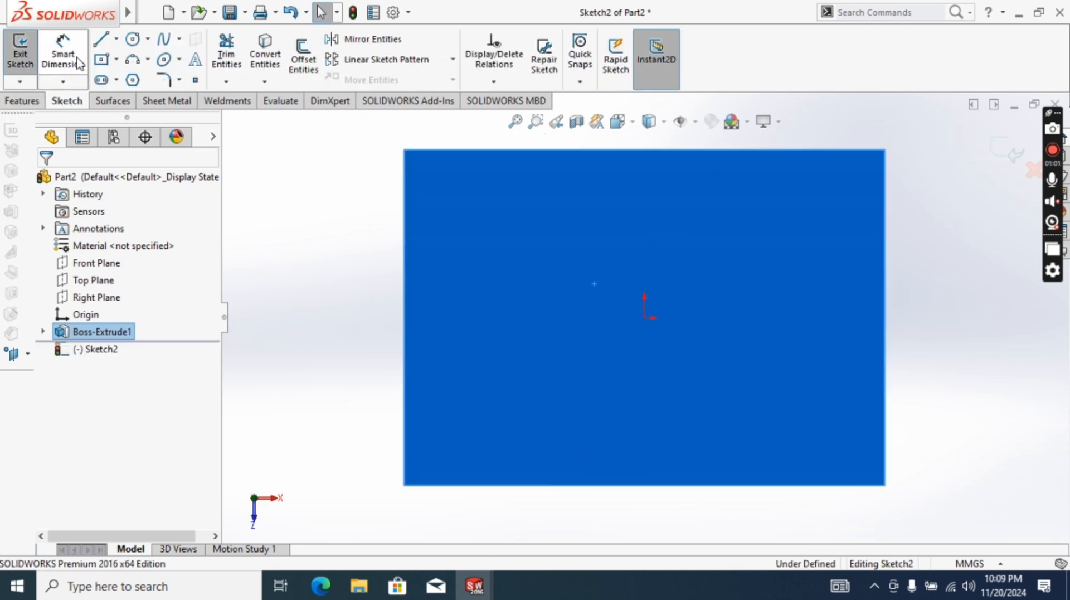
pyautogui.click(100, 39)
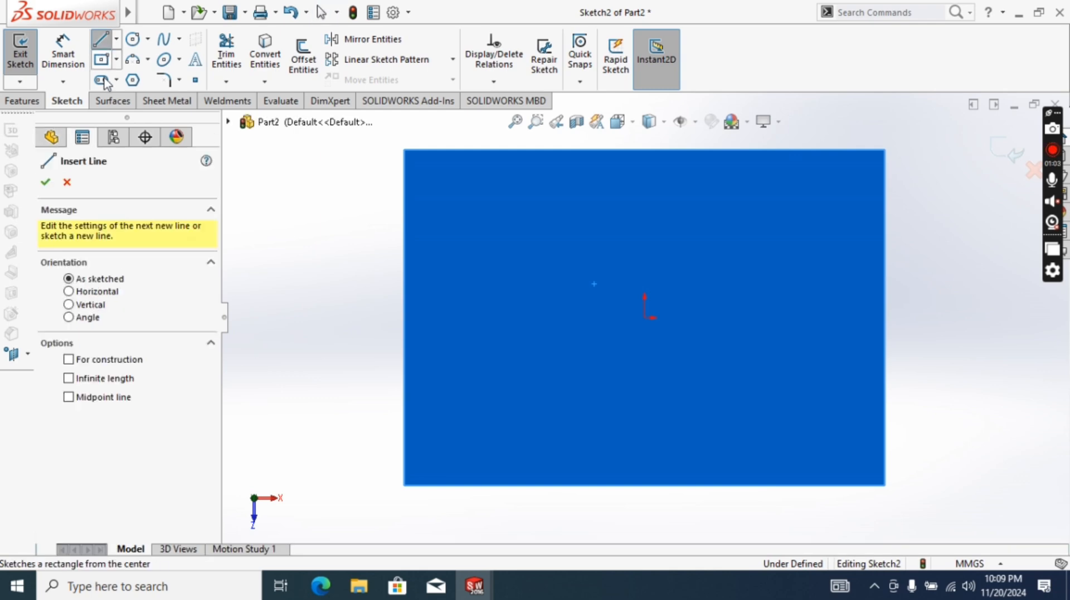
pyautogui.click(405, 318)
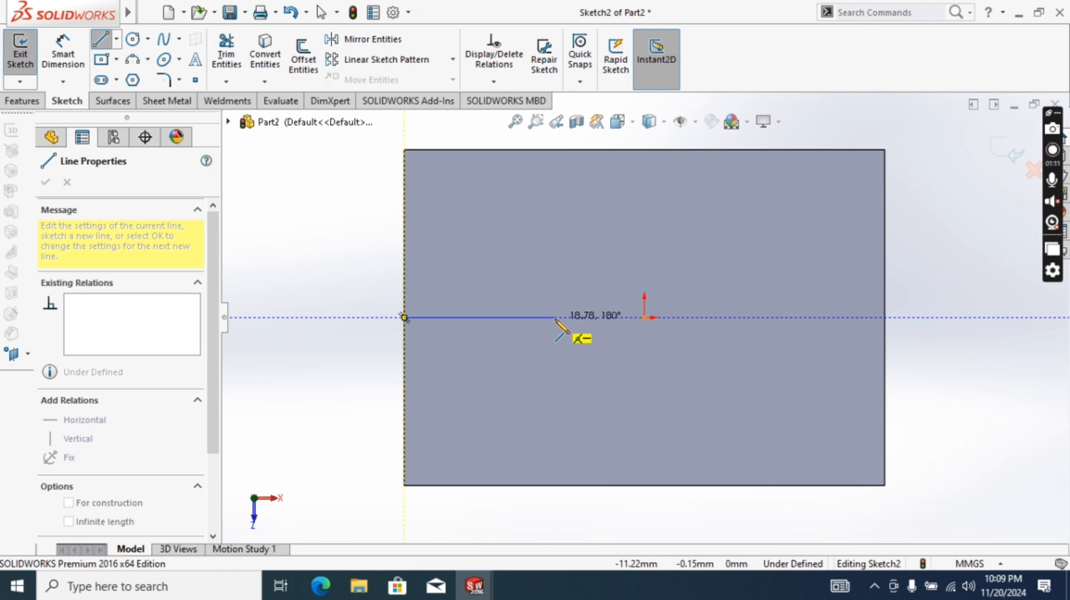
pyautogui.click(598, 318)
pyautogui.press('Escape')
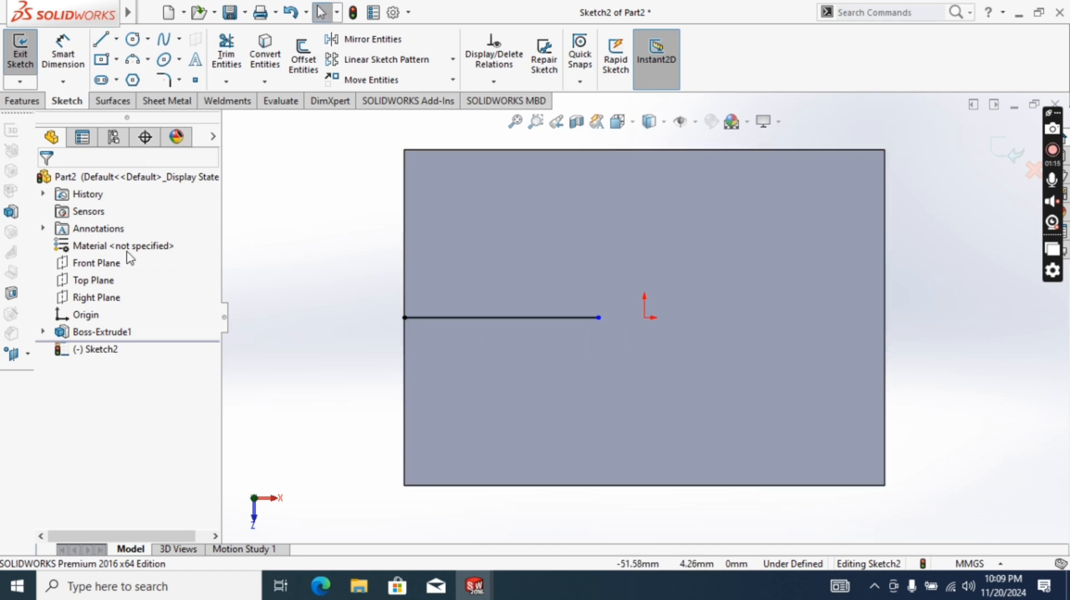
# Convert the horizontal sketch line to construction geometry.
pyautogui.click(496, 318)
pyautogui.rightClick(504, 301)
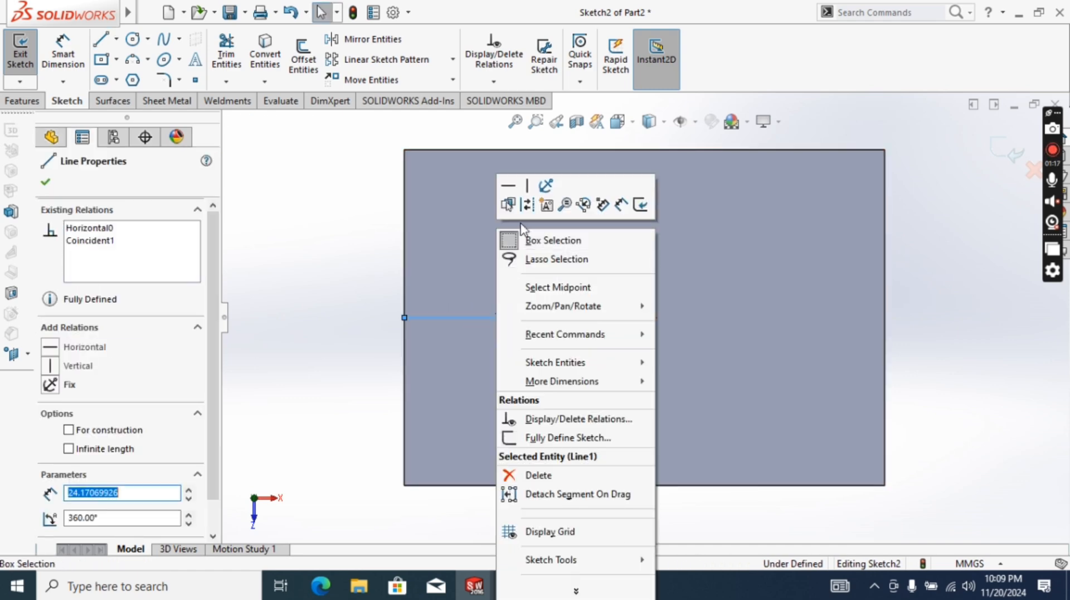
pyautogui.click(508, 205)
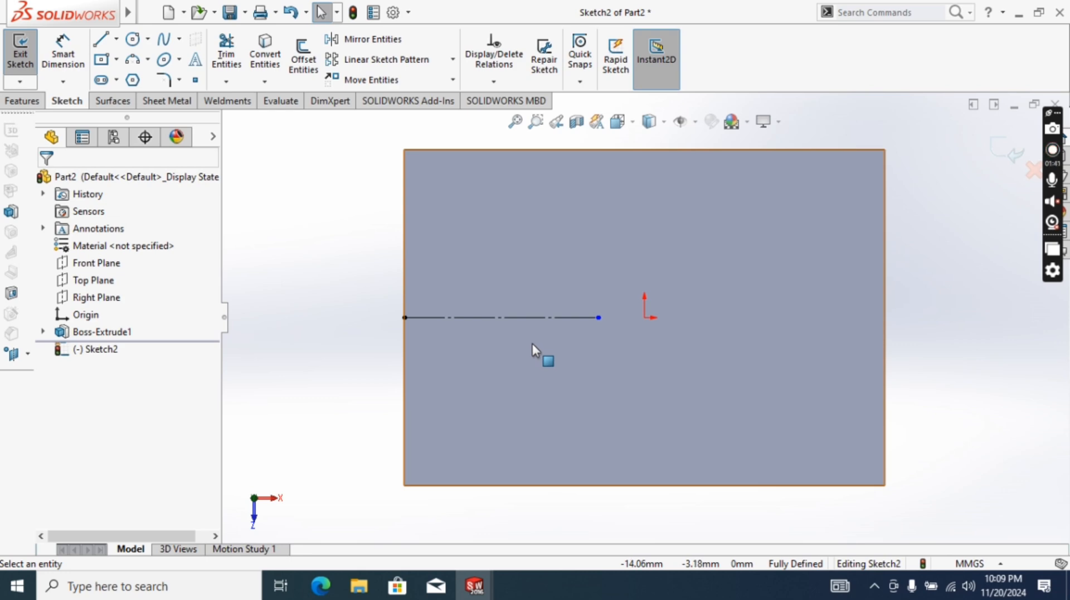
# Draw two concentric centre rectangles at the construction line's inner end, the outer about 22 mm wide and the inner about 15 by 12 mm.
pyautogui.click(104, 59)
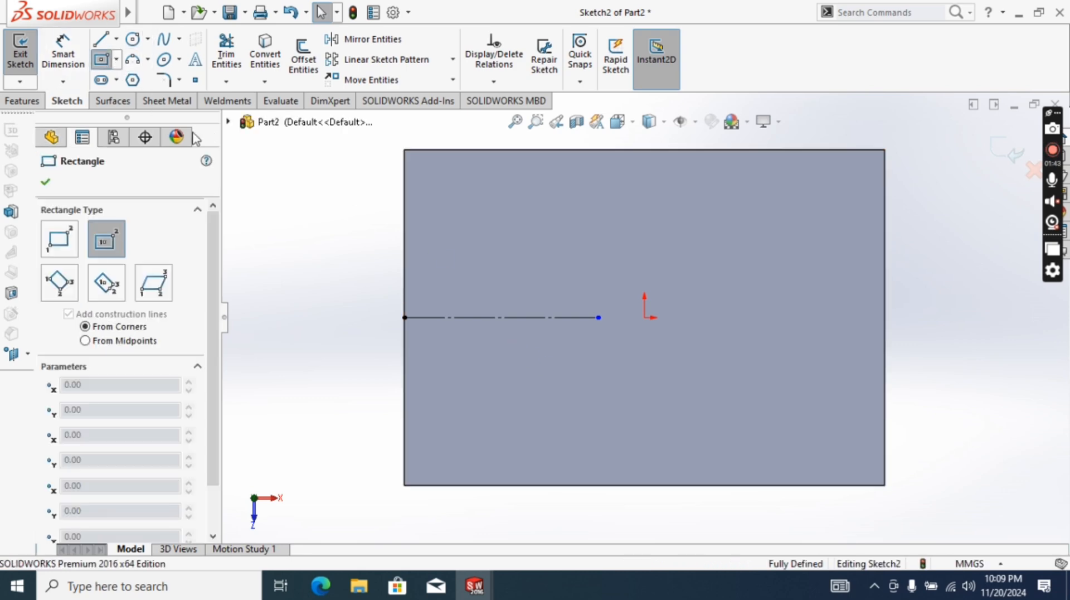
pyautogui.click(598, 317)
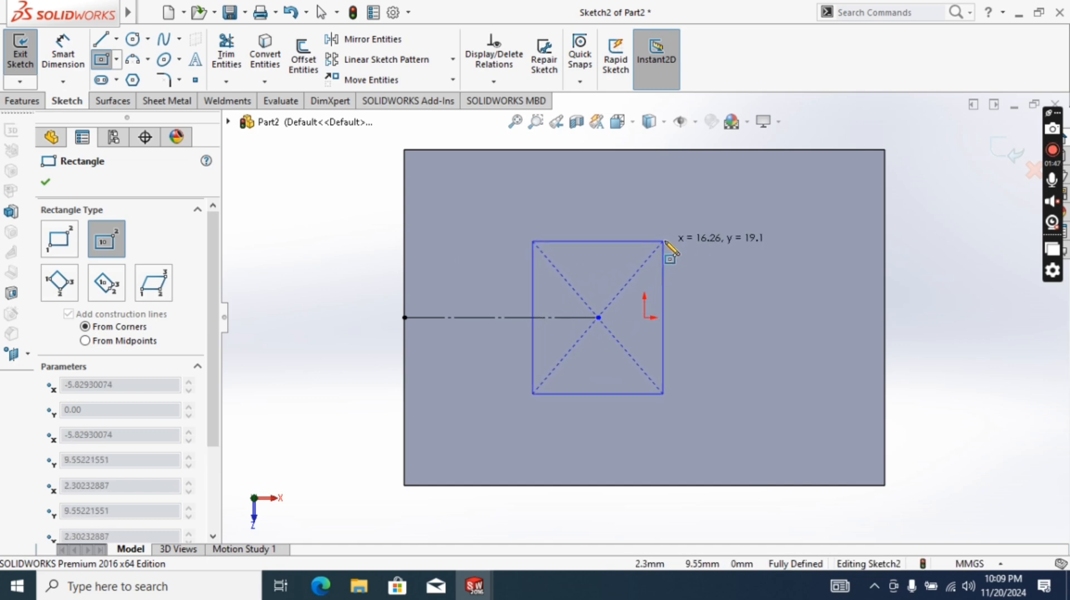
pyautogui.click(685, 229)
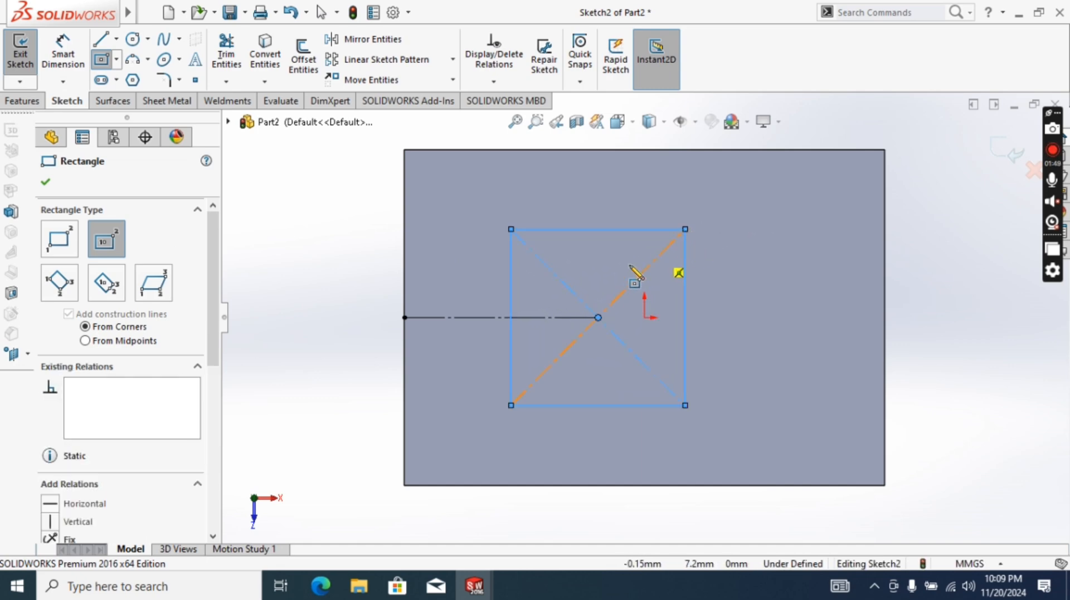
pyautogui.click(599, 317)
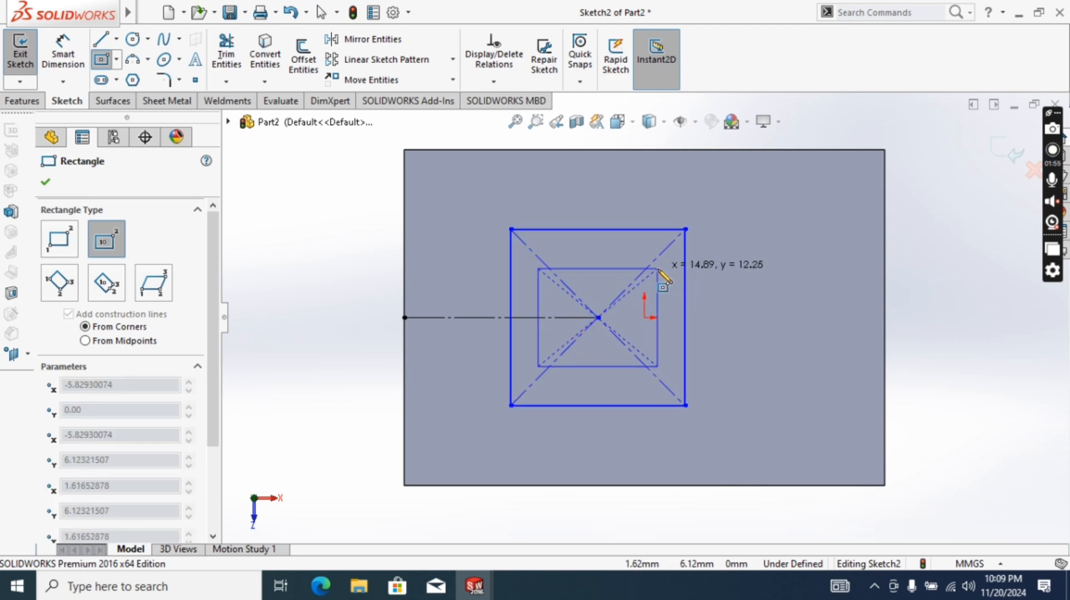
pyautogui.click(658, 269)
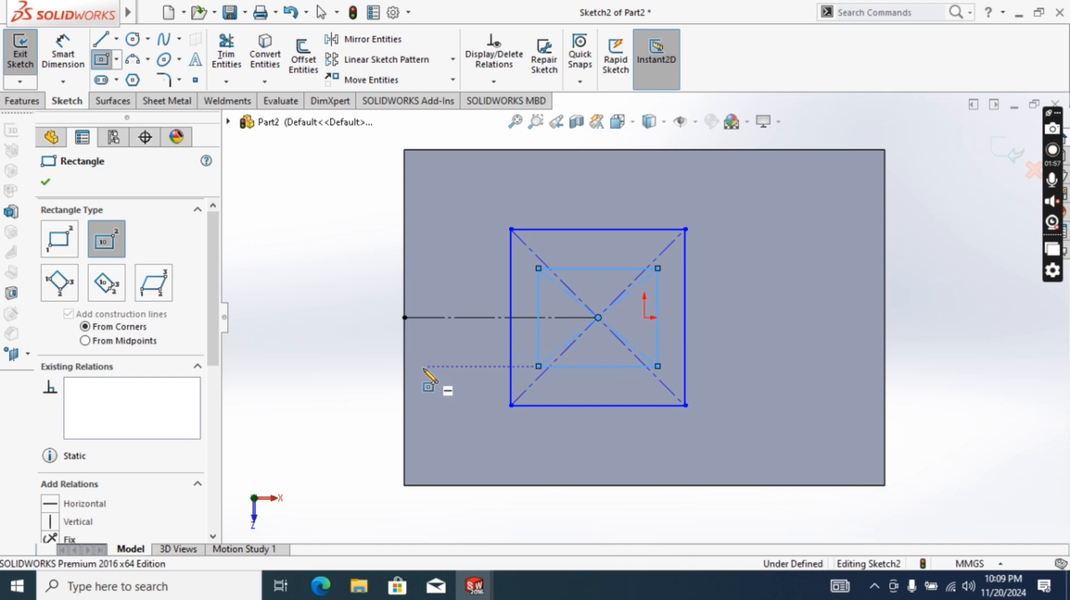
pyautogui.press('Escape')
# Dimension the outer rectangle 30 mm wide and 36 mm high.
pyautogui.click(63, 53)
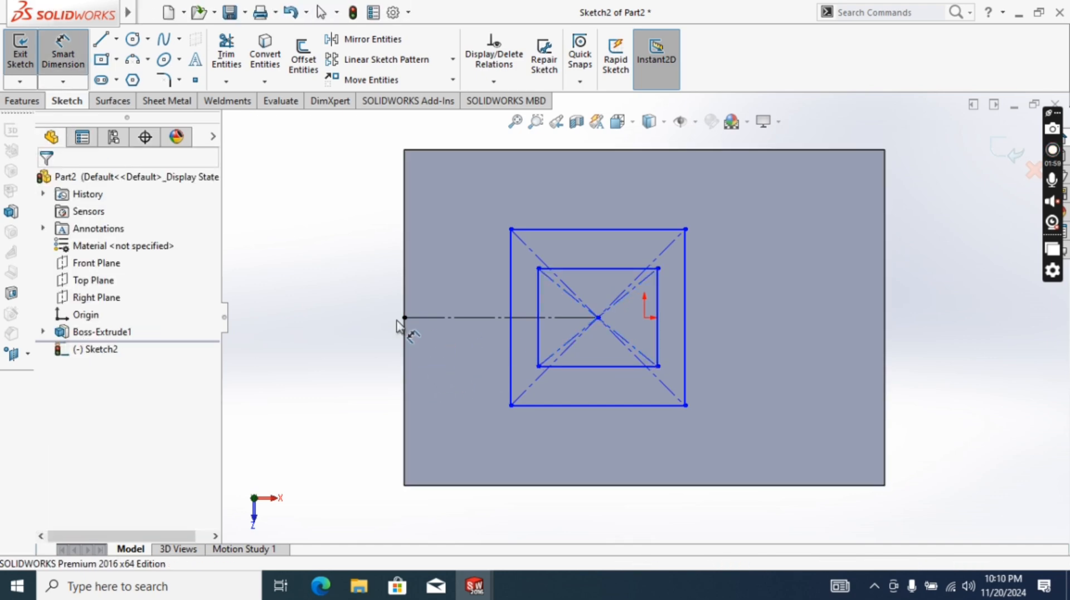
pyautogui.click(593, 406)
pyautogui.click(584, 427)
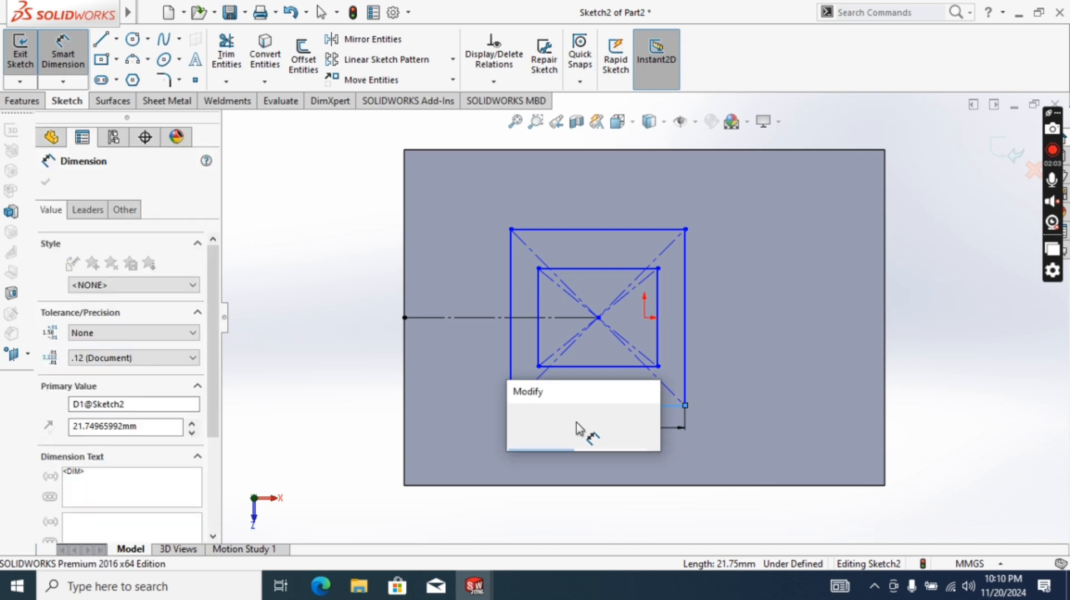
pyautogui.write('30')
pyautogui.press('Return')
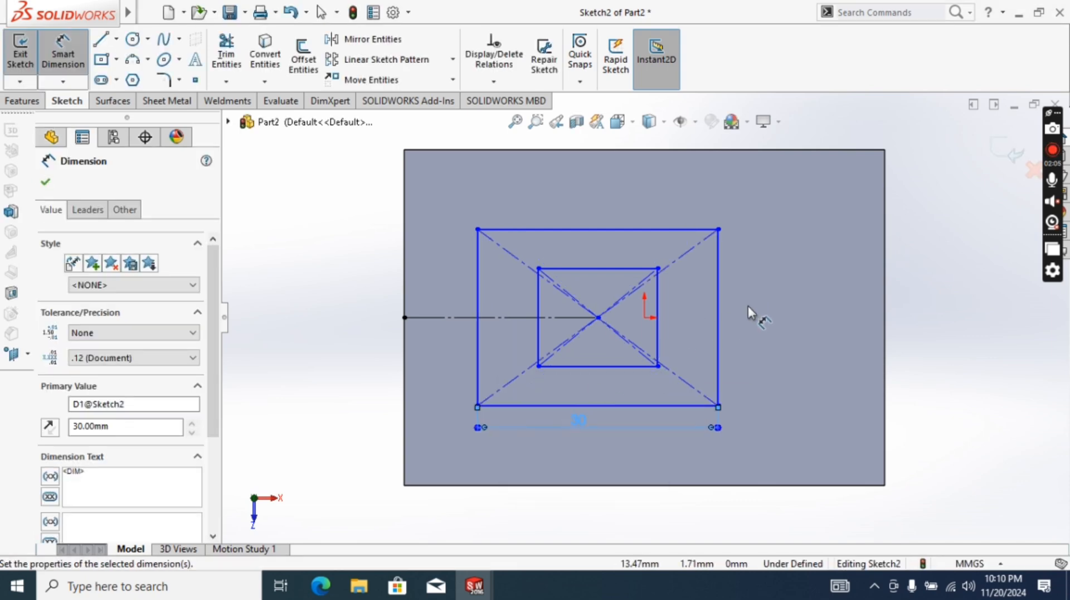
pyautogui.click(725, 329)
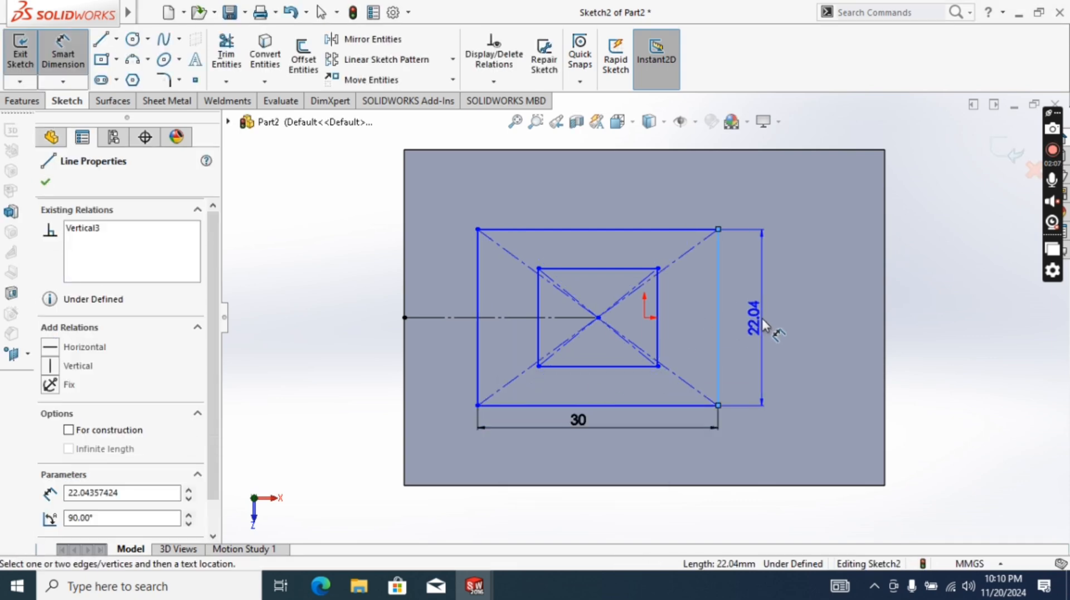
pyautogui.click(763, 328)
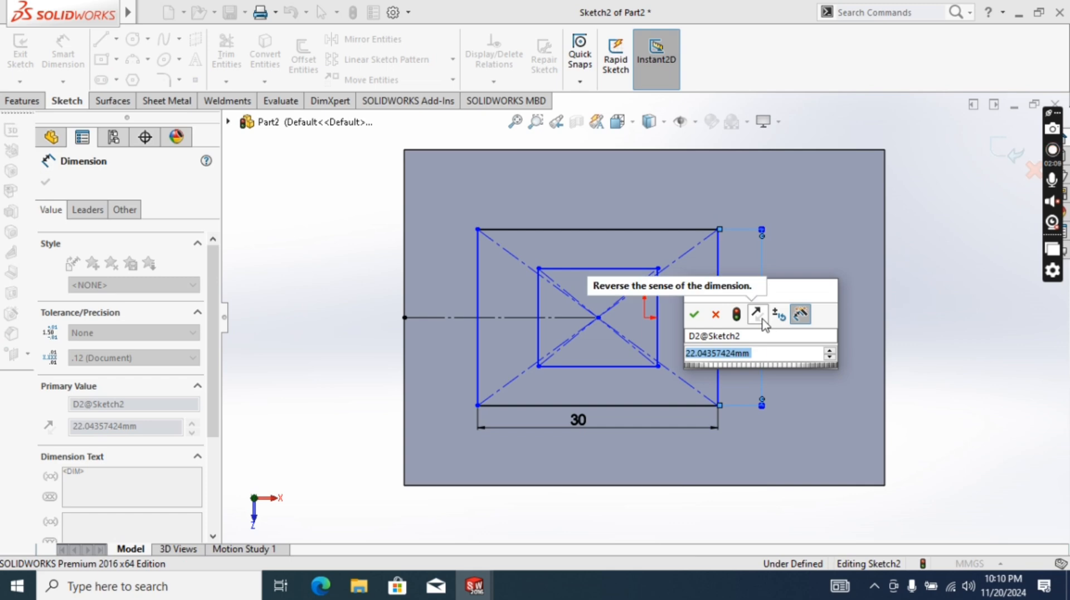
pyautogui.write('20')
pyautogui.press('Return')
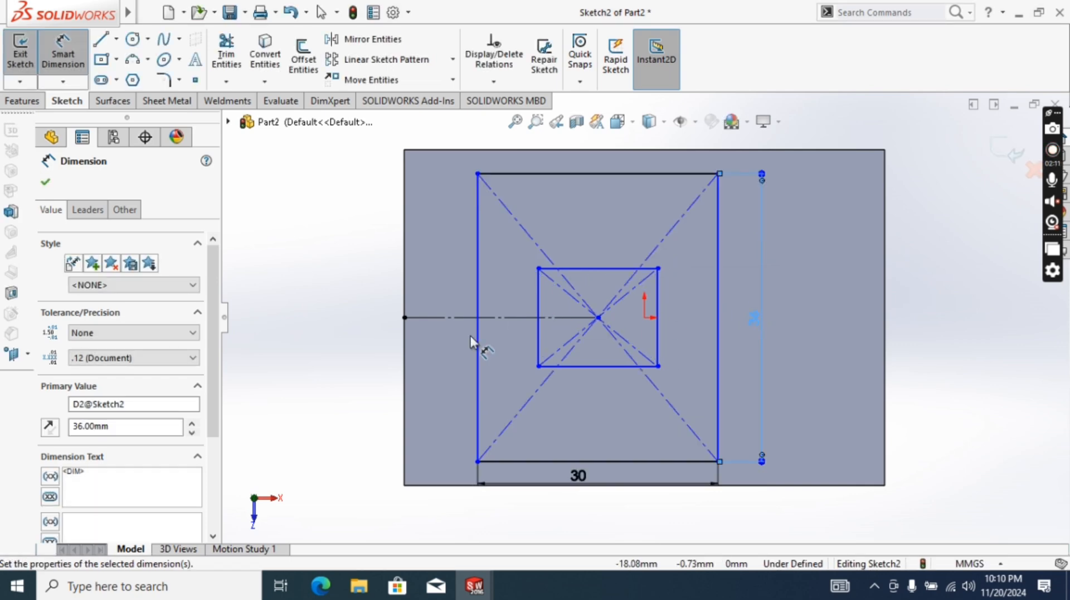
# Dimension the horizontal construction line from the block's left edge to the rectangles' centre and set its length to 24 mm.
pyautogui.click(451, 321)
pyautogui.click(454, 357)
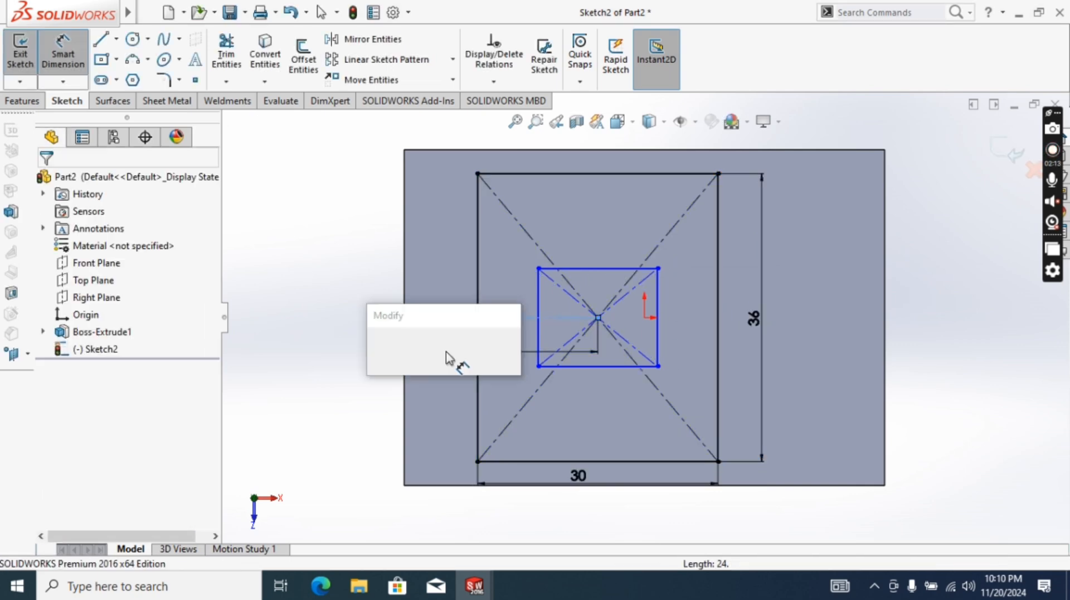
pyautogui.write('34')
pyautogui.press('Return')
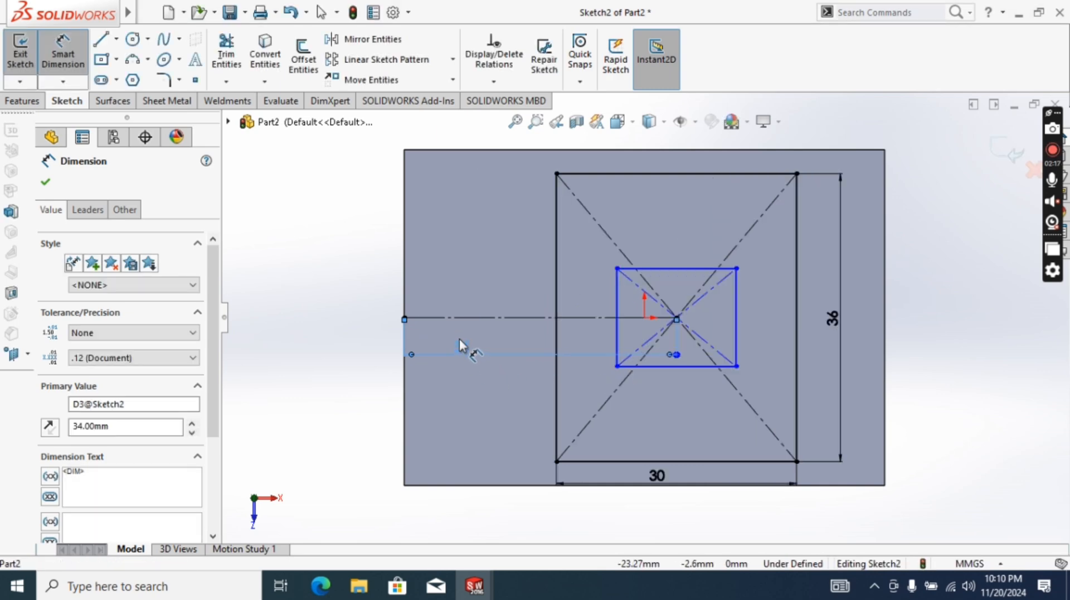
pyautogui.doubleClick(467, 348)
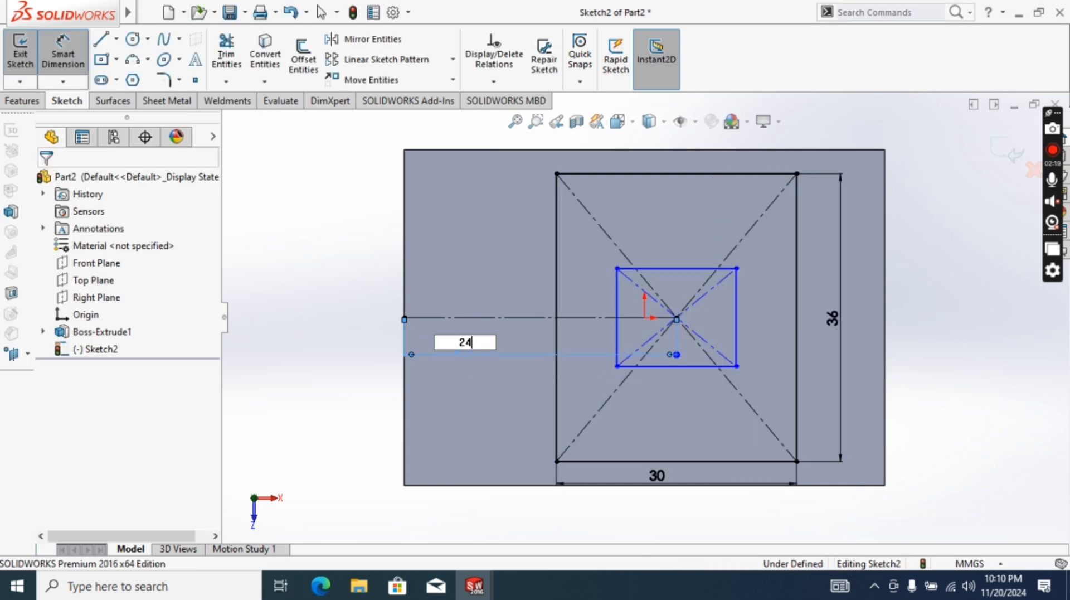
pyautogui.write('24')
pyautogui.press('Return')
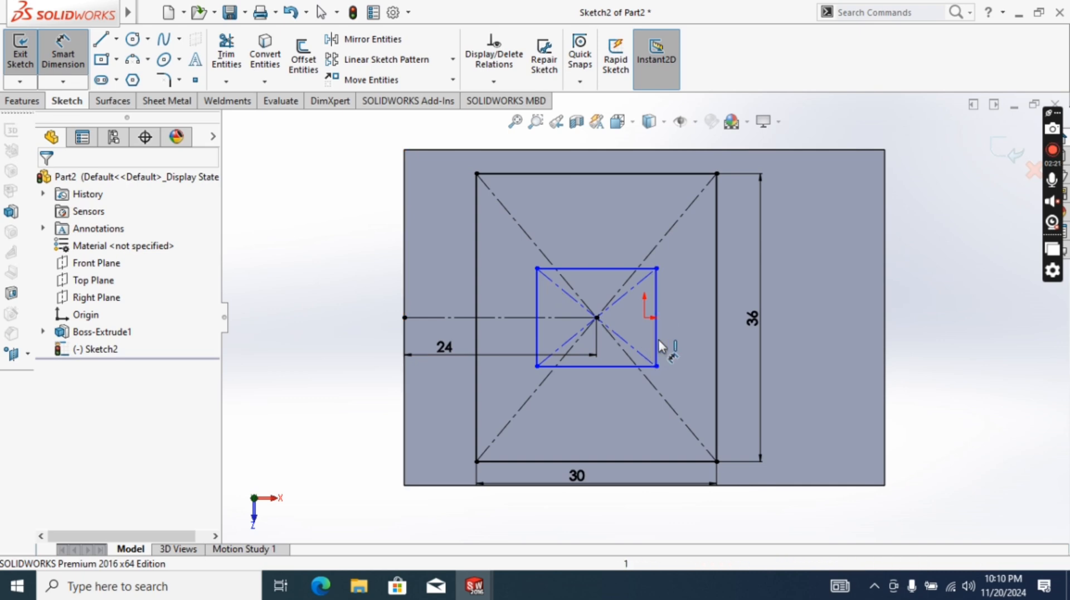
# Dimension the inner rectangle 24 mm high and 24 mm wide.
pyautogui.click(658, 337)
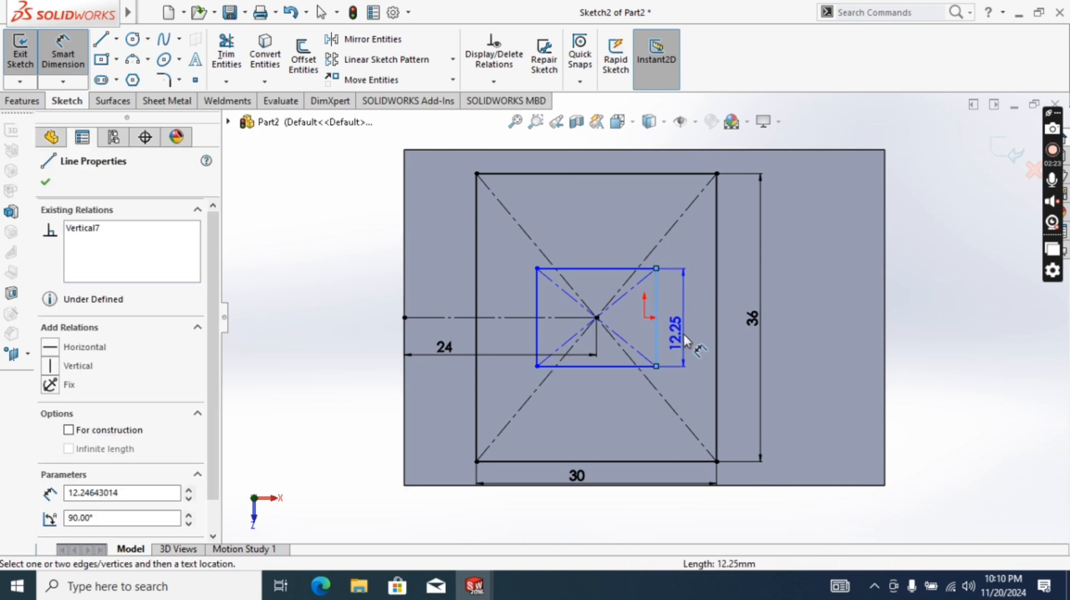
pyautogui.click(695, 329)
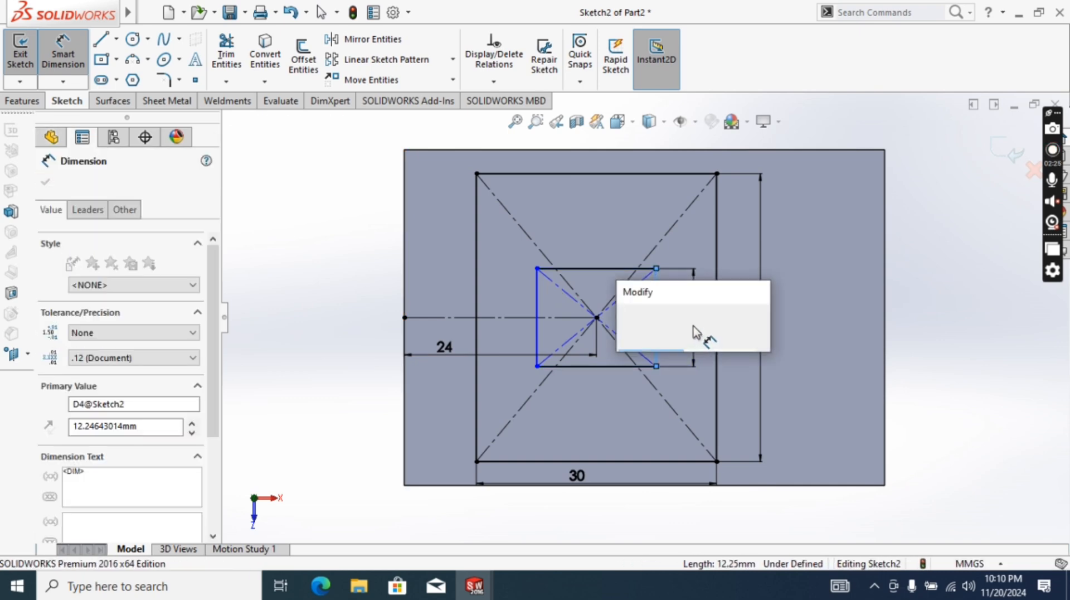
pyautogui.write('24')
pyautogui.press('Return')
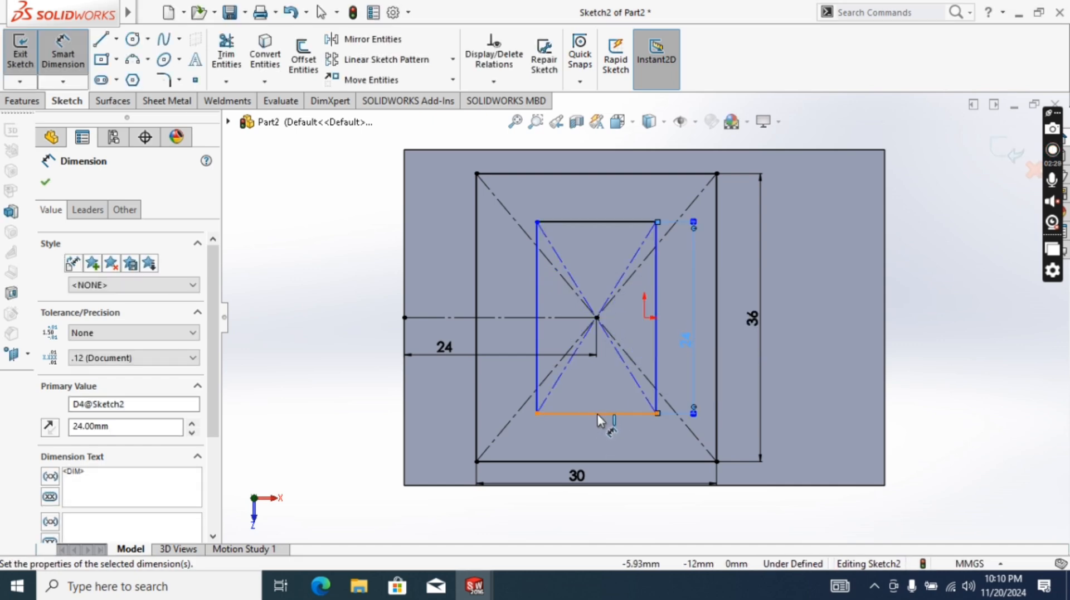
pyautogui.click(631, 414)
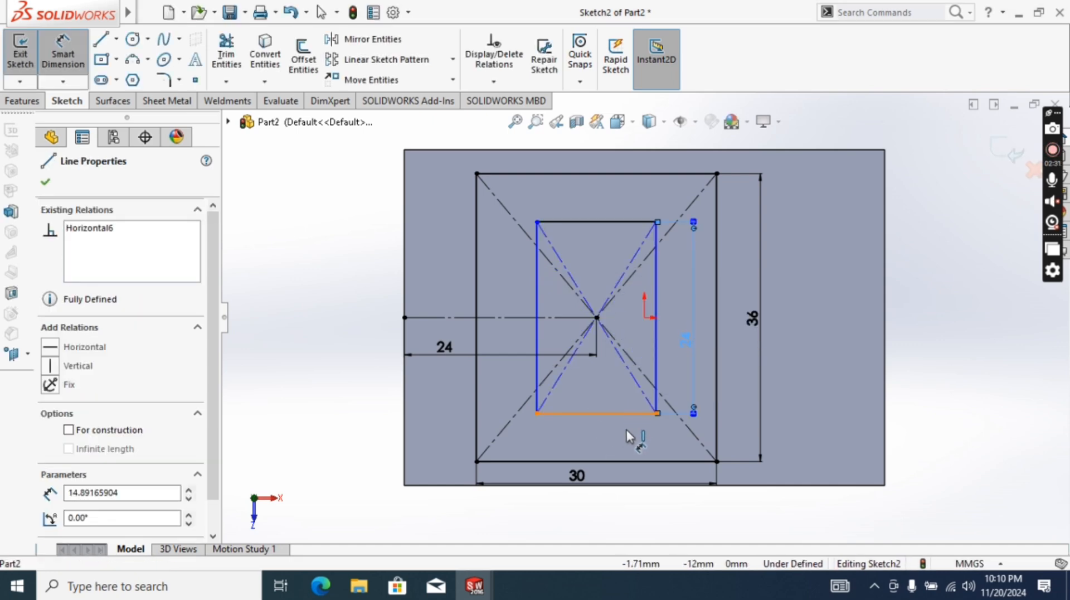
pyautogui.click(621, 442)
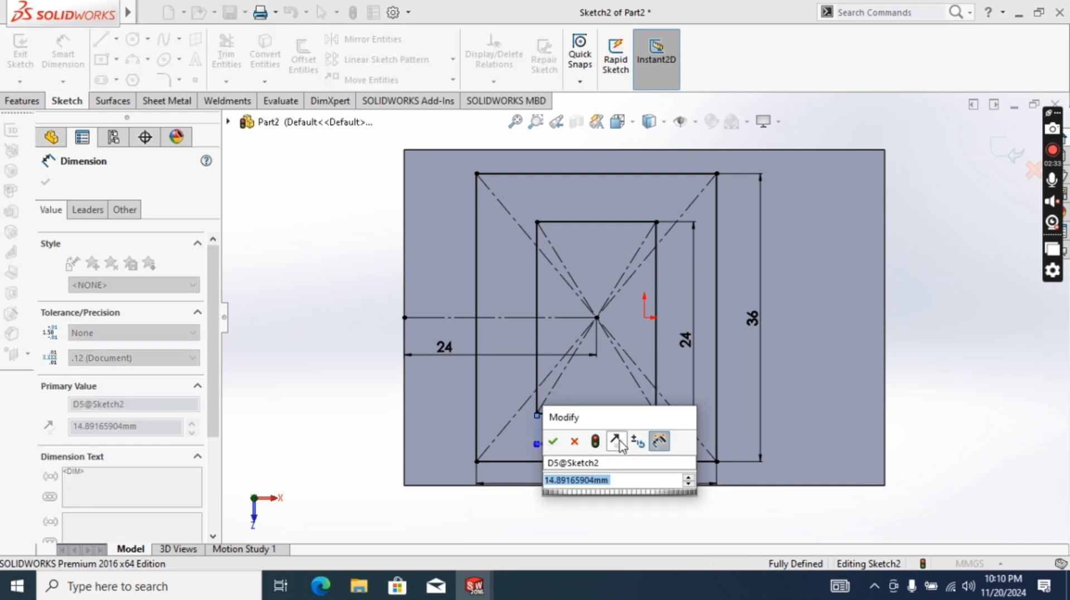
pyautogui.write('24')
pyautogui.press('Return')
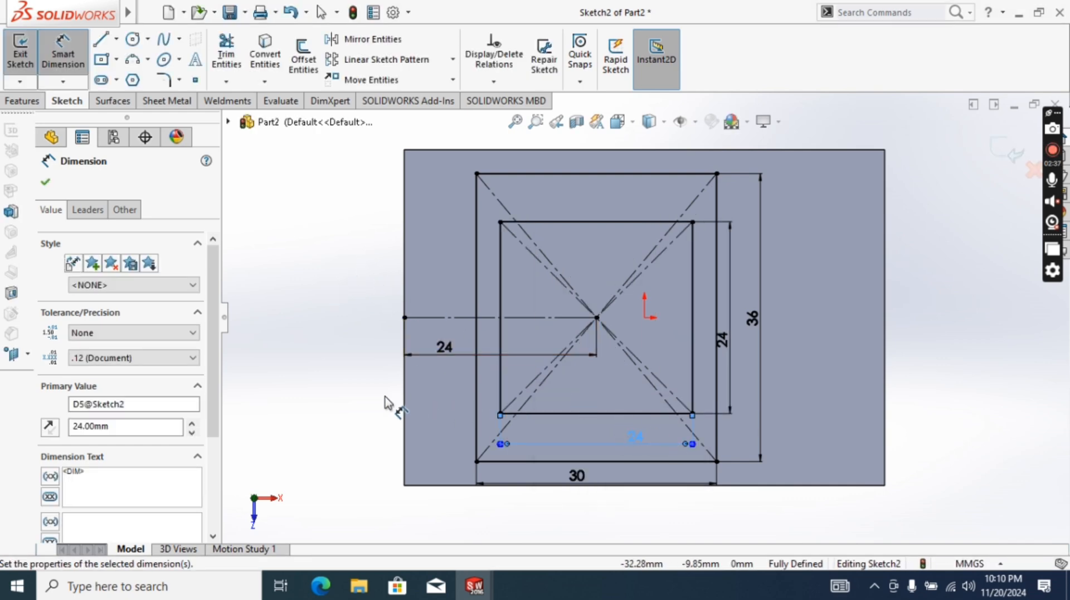
pyautogui.click(598, 318)
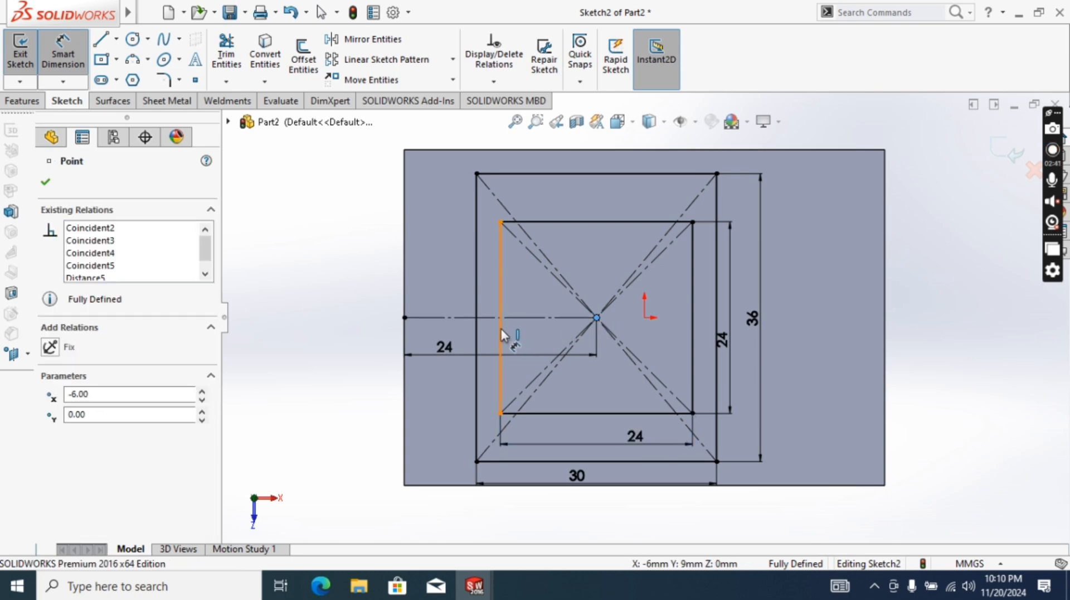
pyautogui.click(501, 330)
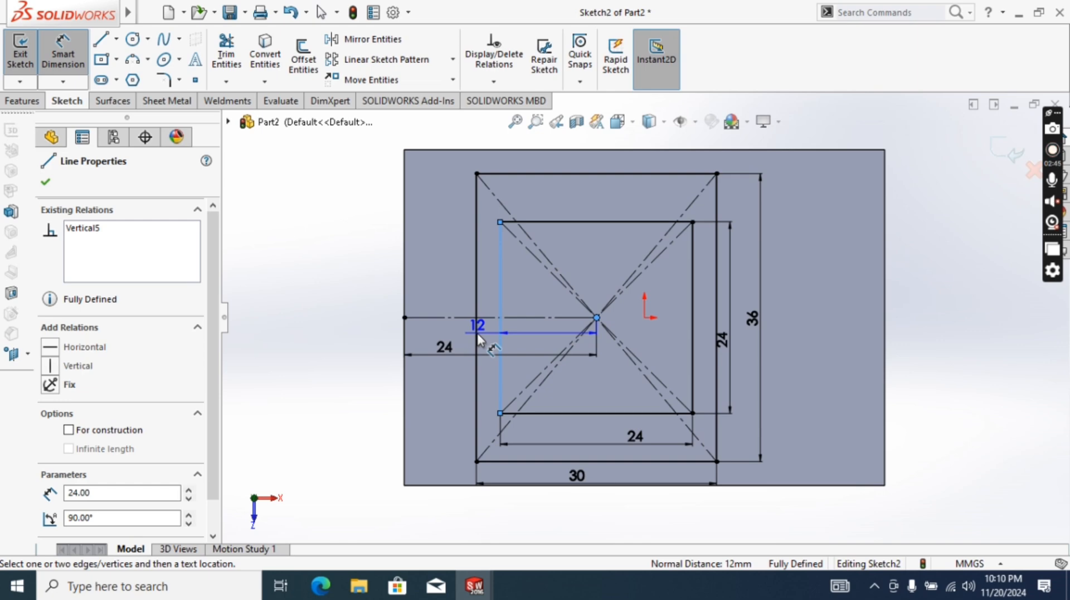
pyautogui.press('Escape')
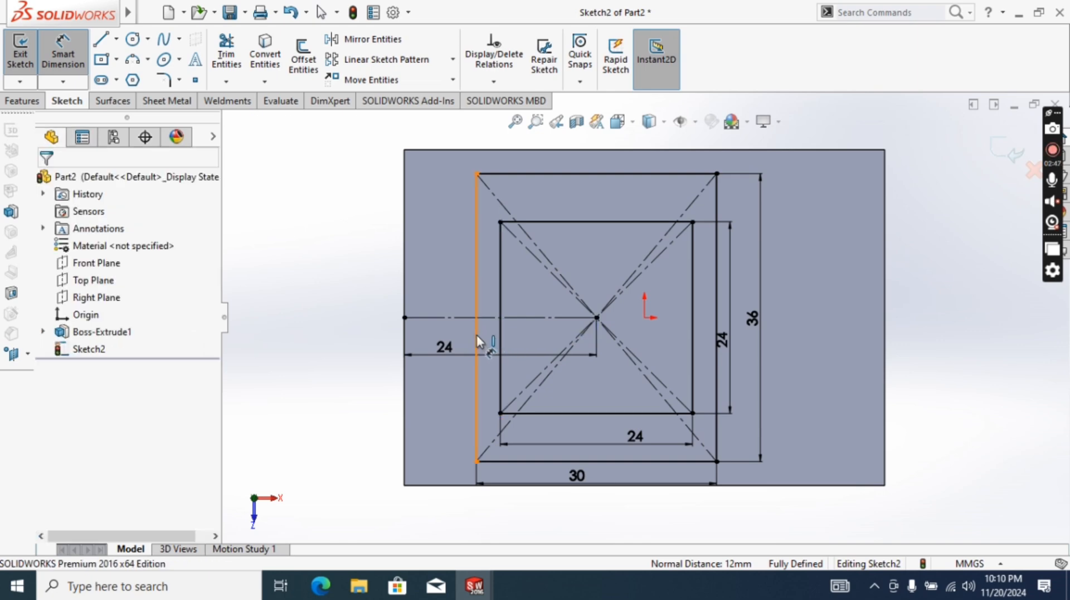
# Add a driven dimension for the gap between the left sides of the outer and inner rectangles.
pyautogui.click(476, 340)
pyautogui.click(500, 331)
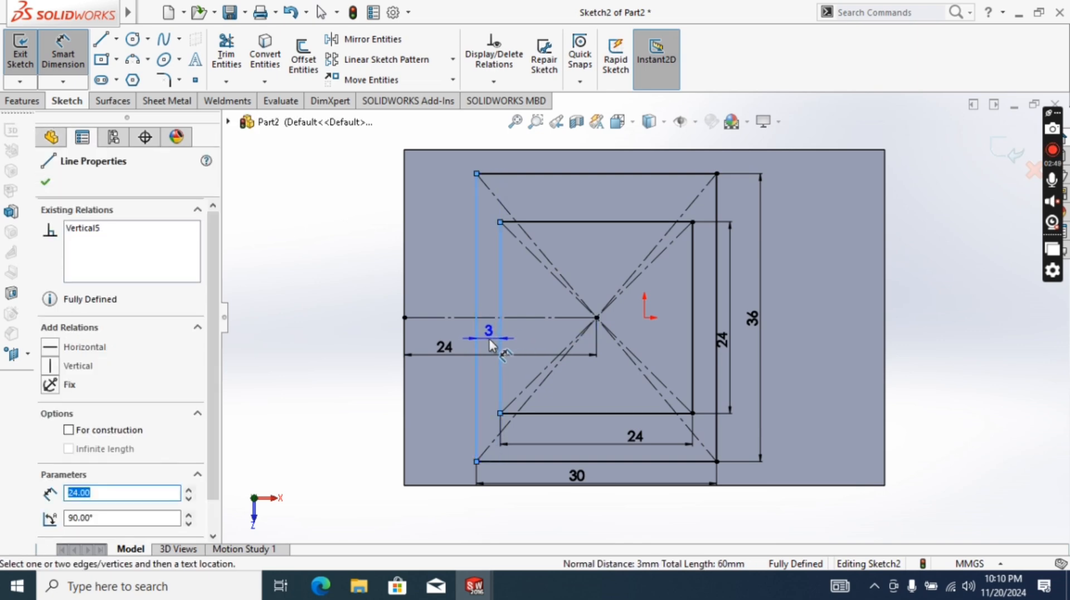
pyautogui.click(484, 287)
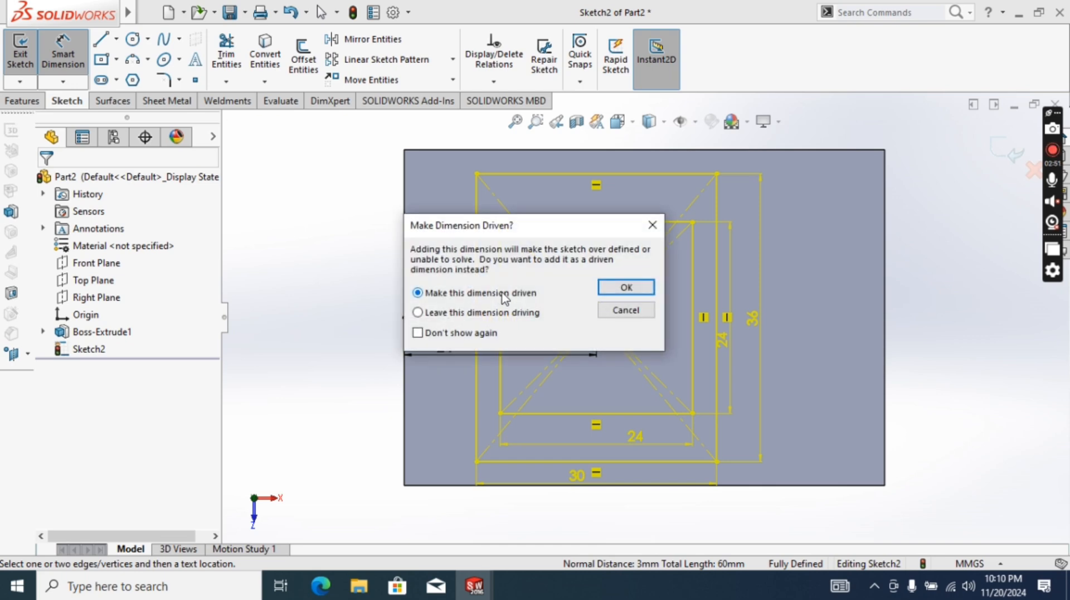
pyautogui.click(612, 286)
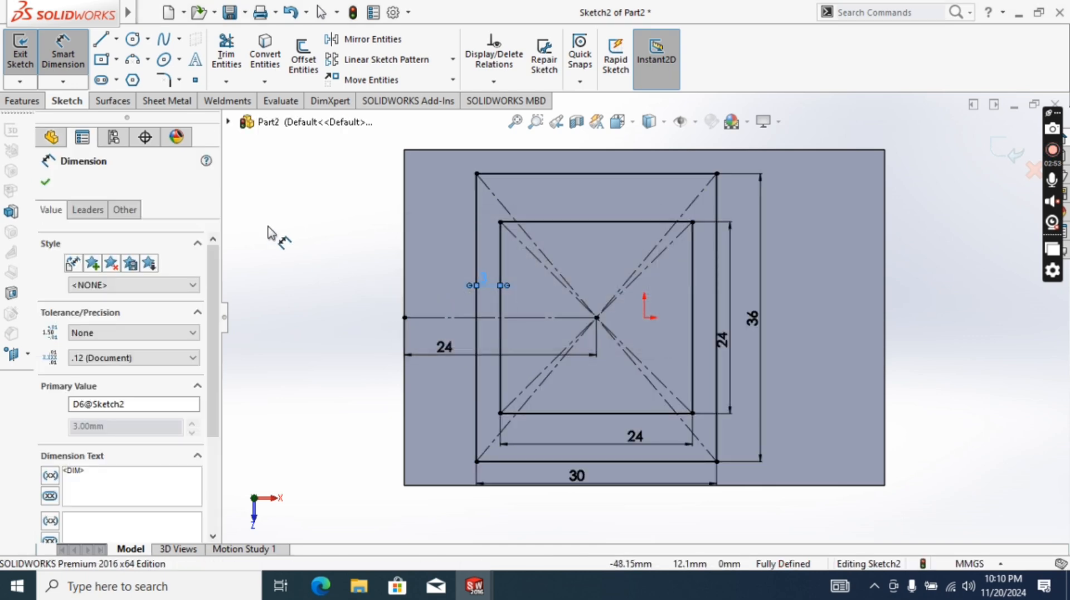
pyautogui.click(321, 253)
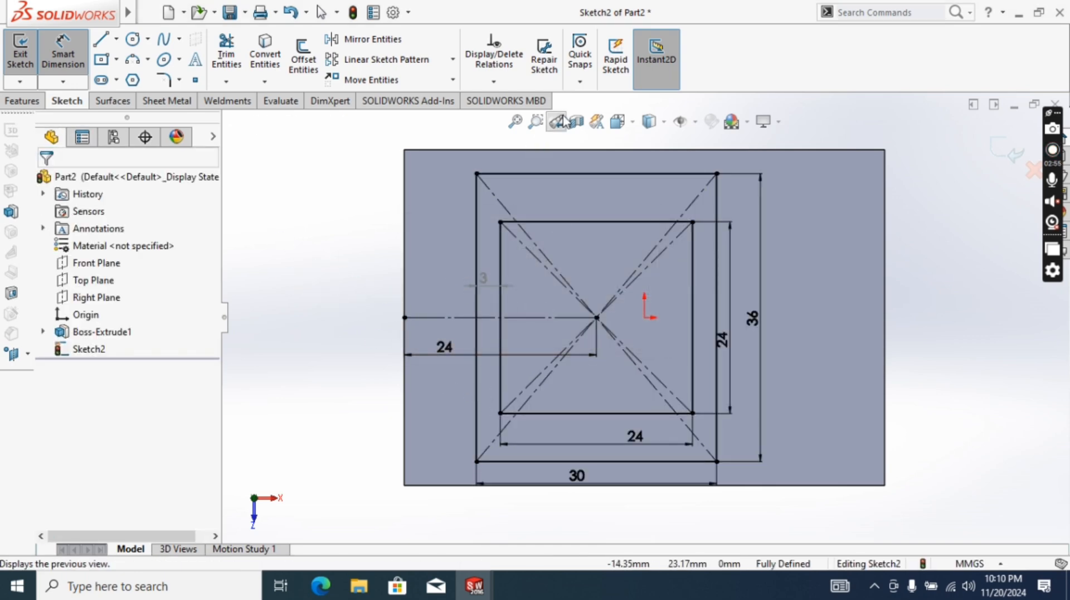
# Add a driven dimension for the gap between the upper sides of the two rectangles and finish dimensioning.
pyautogui.click(589, 172)
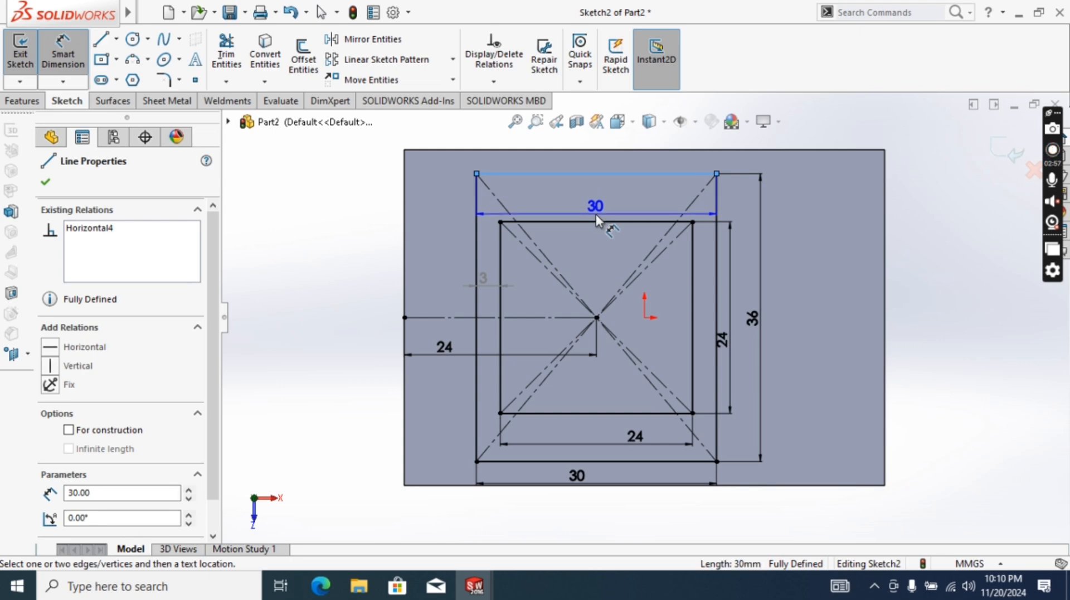
pyautogui.click(598, 222)
pyautogui.click(606, 199)
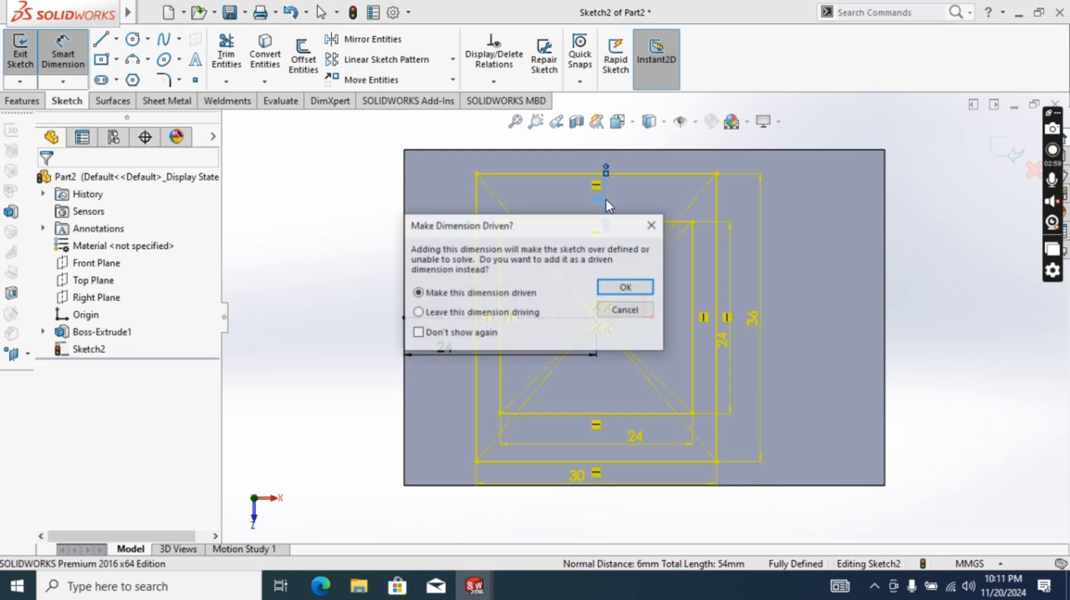
pyautogui.click(626, 286)
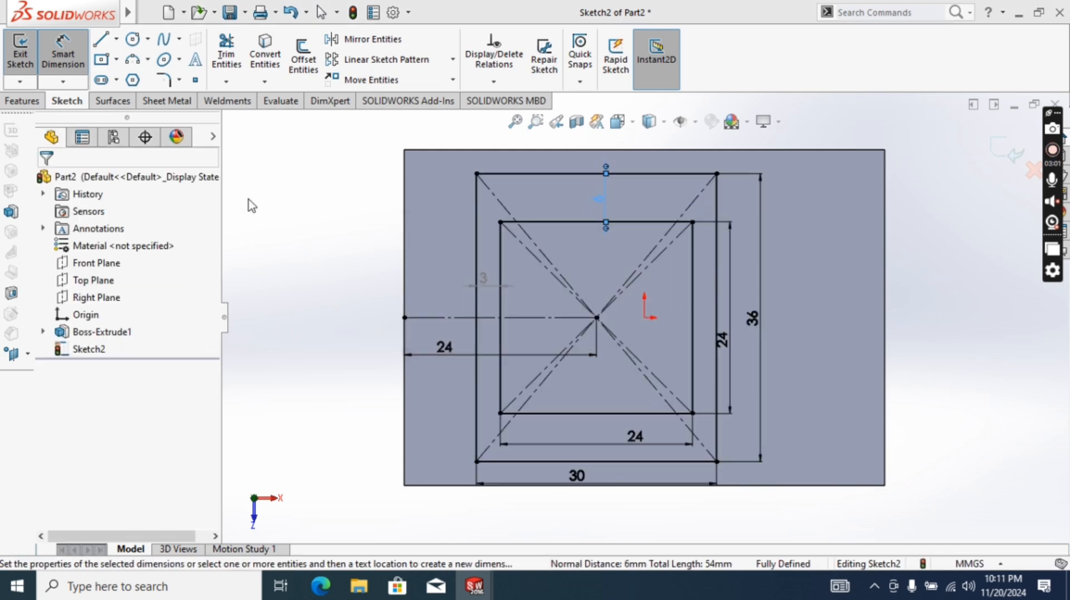
pyautogui.click(45, 181)
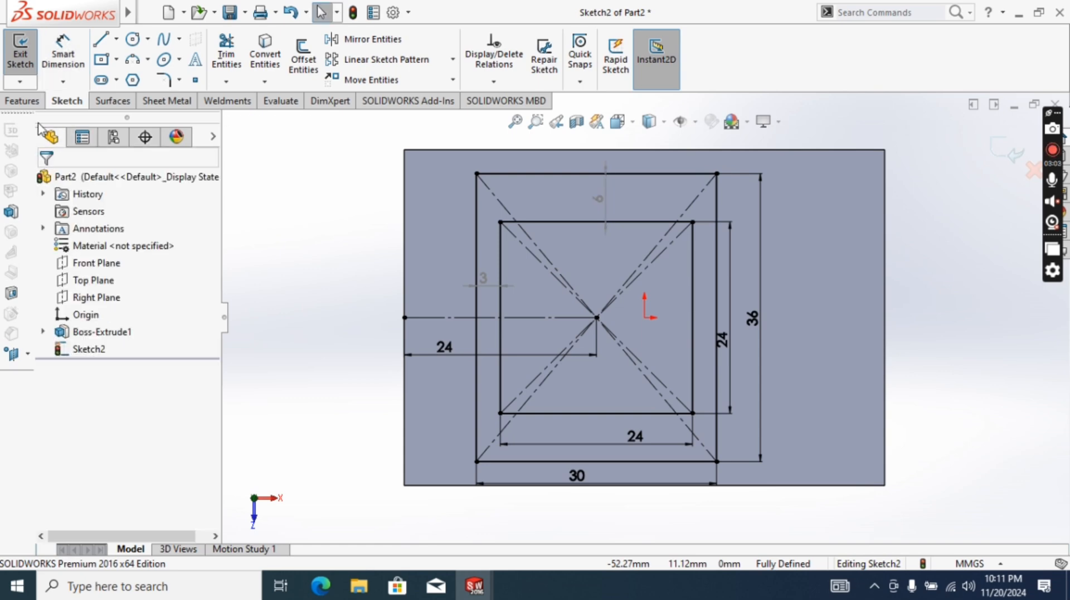
# Extrude the area between the two rectangles as a blind boss 9 mm deep, merged with the base block.
pyautogui.click(22, 101)
pyautogui.click(36, 77)
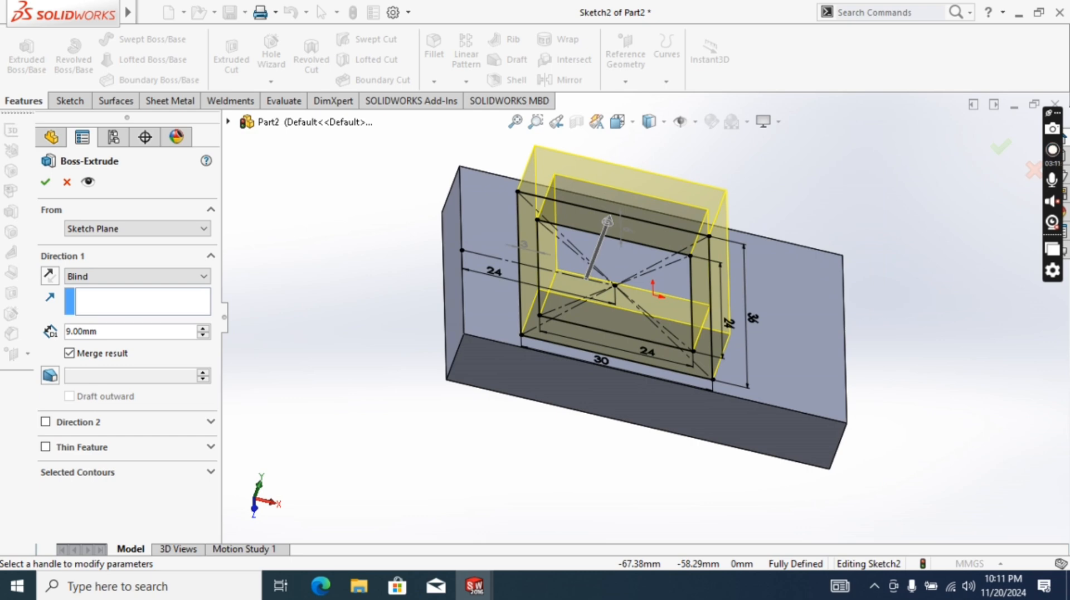
pyautogui.press('Return')
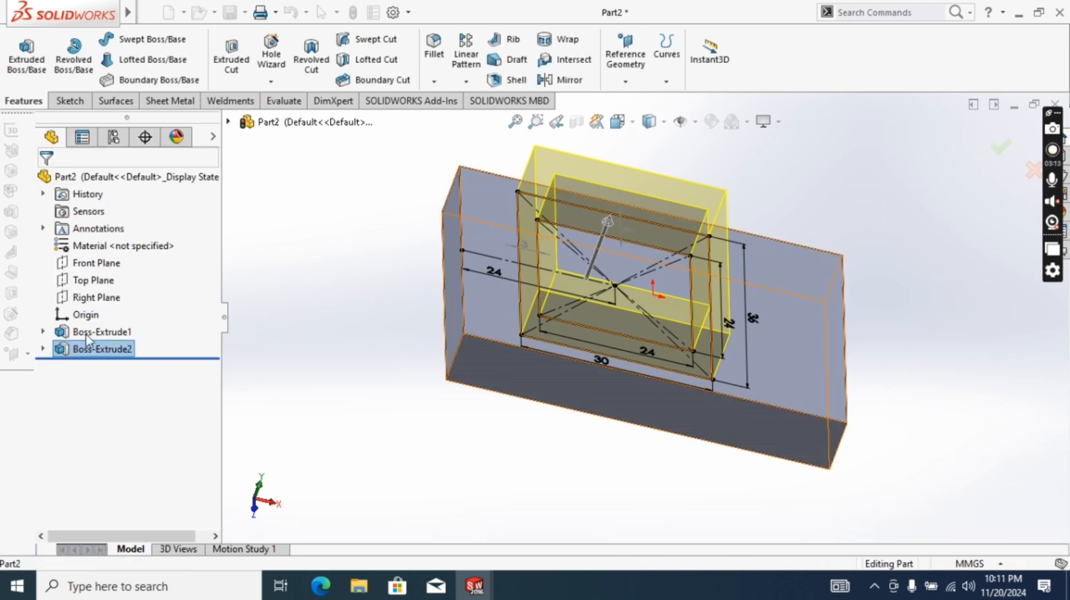
# Edit the hollow boss's extrusion and set its depth to 18 mm.
pyautogui.click(101, 335)
pyautogui.click(103, 349)
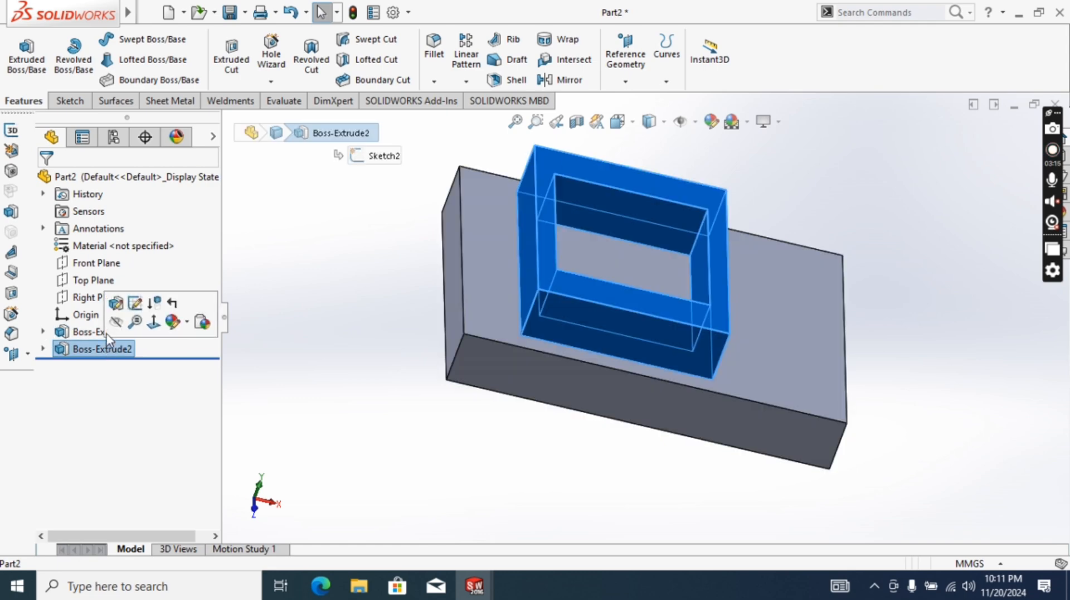
pyautogui.click(116, 303)
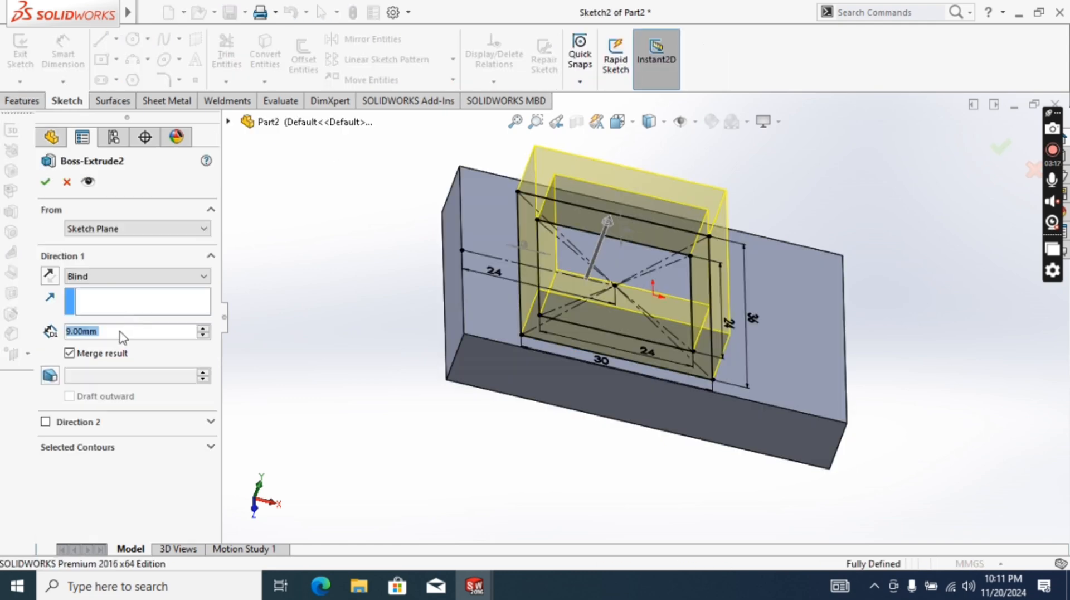
pyautogui.write('18')
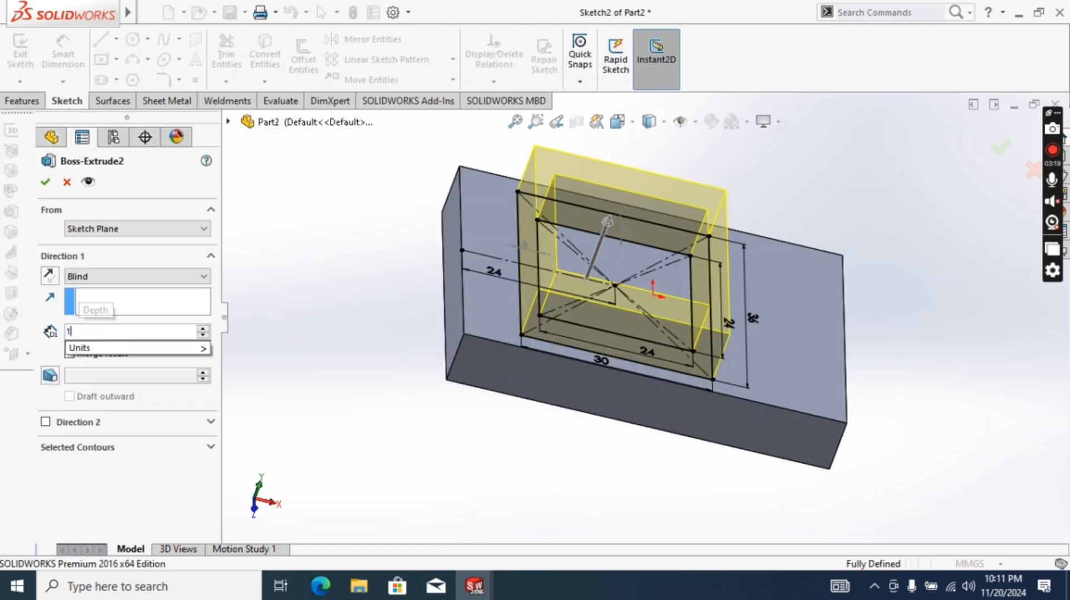
pyautogui.press('Return')
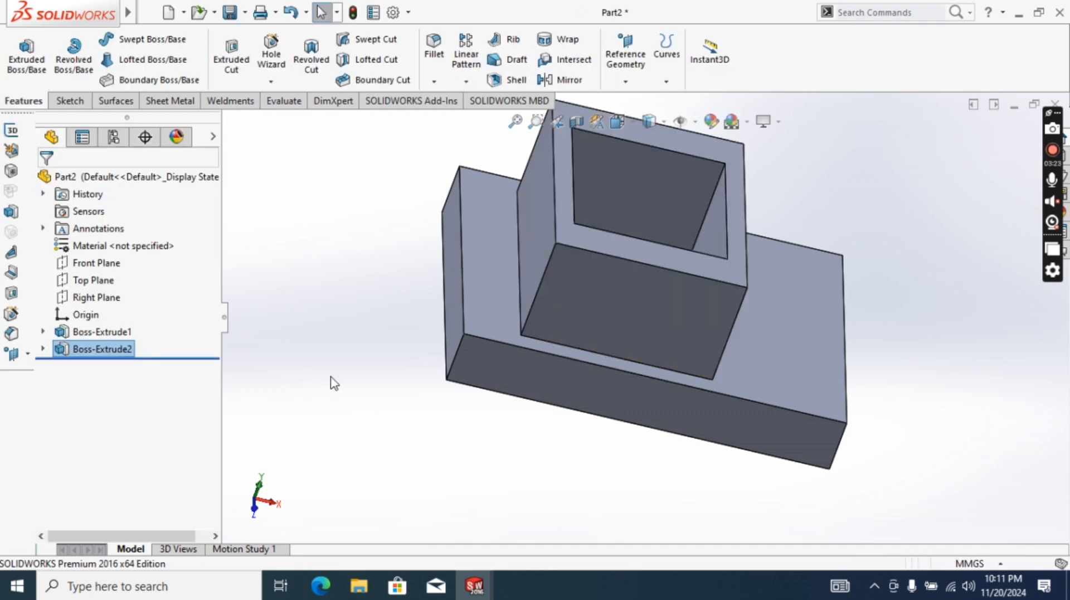
# Sketch a centre rectangle about 17.4 by 11.3 mm in the middle of the hollow boss's front face.
pyautogui.click(599, 309)
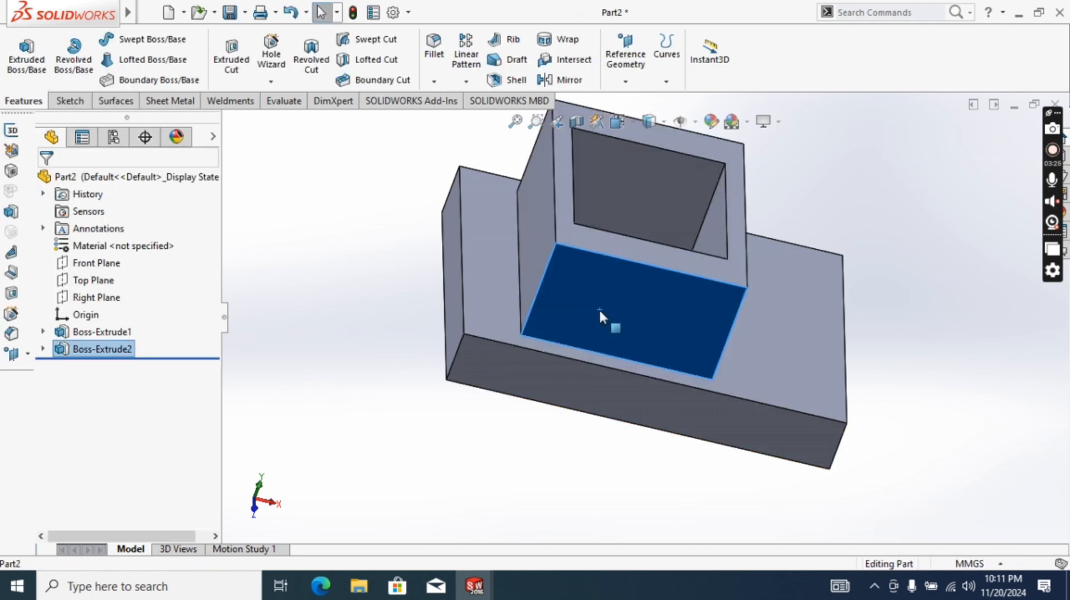
pyautogui.rightClick(600, 309)
pyautogui.click(687, 147)
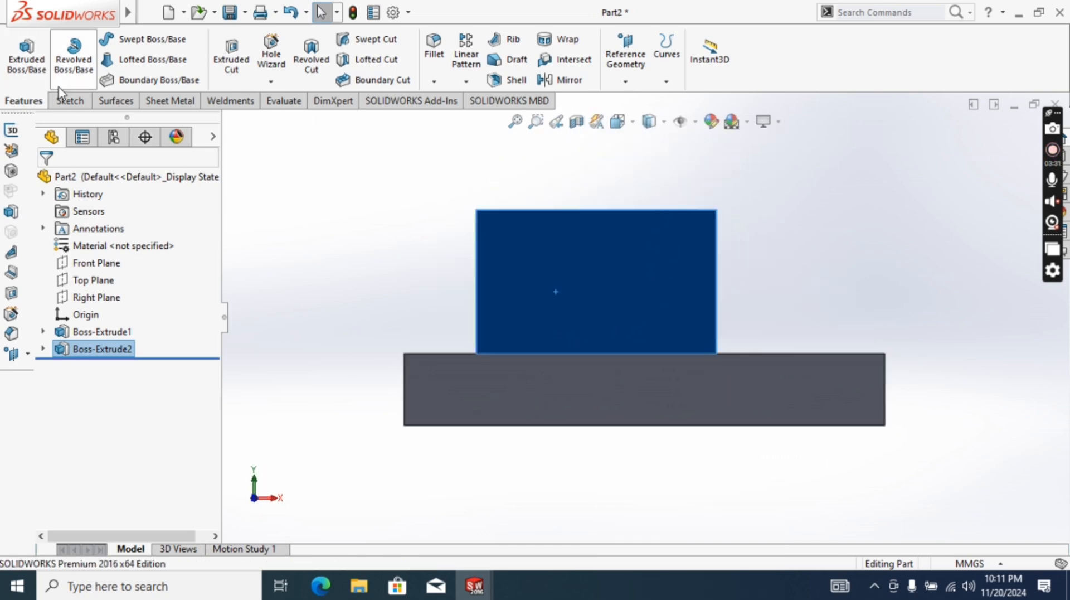
pyautogui.click(69, 100)
pyautogui.click(20, 53)
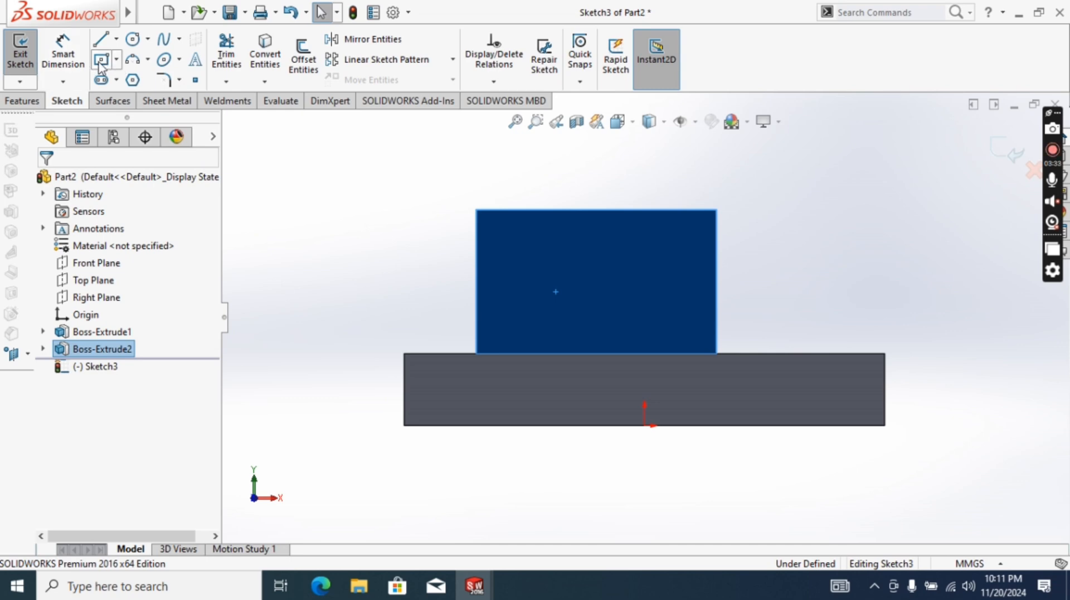
pyautogui.click(102, 59)
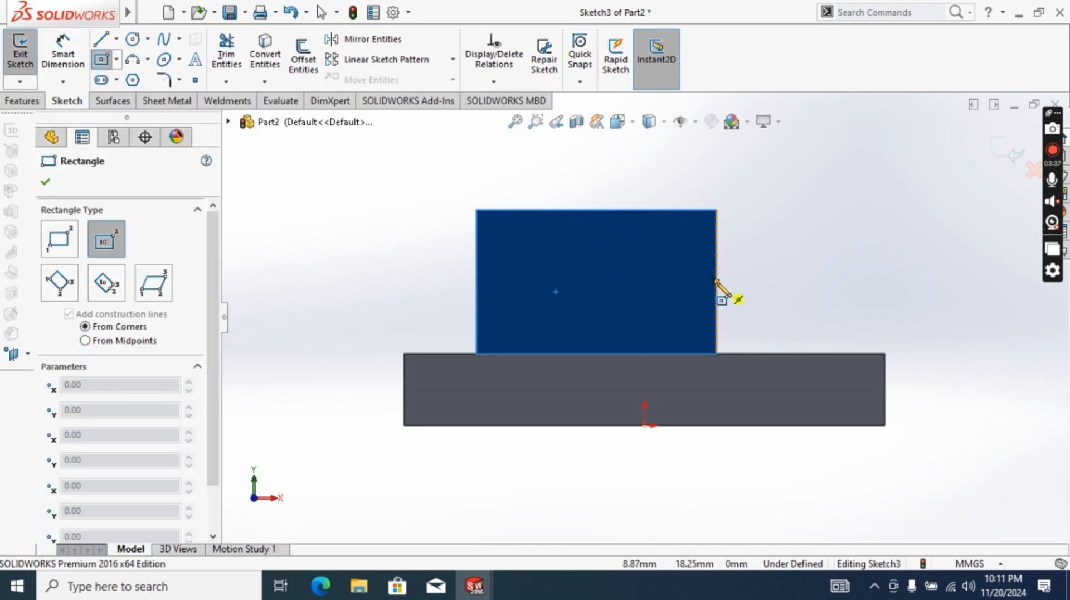
pyautogui.click(596, 282)
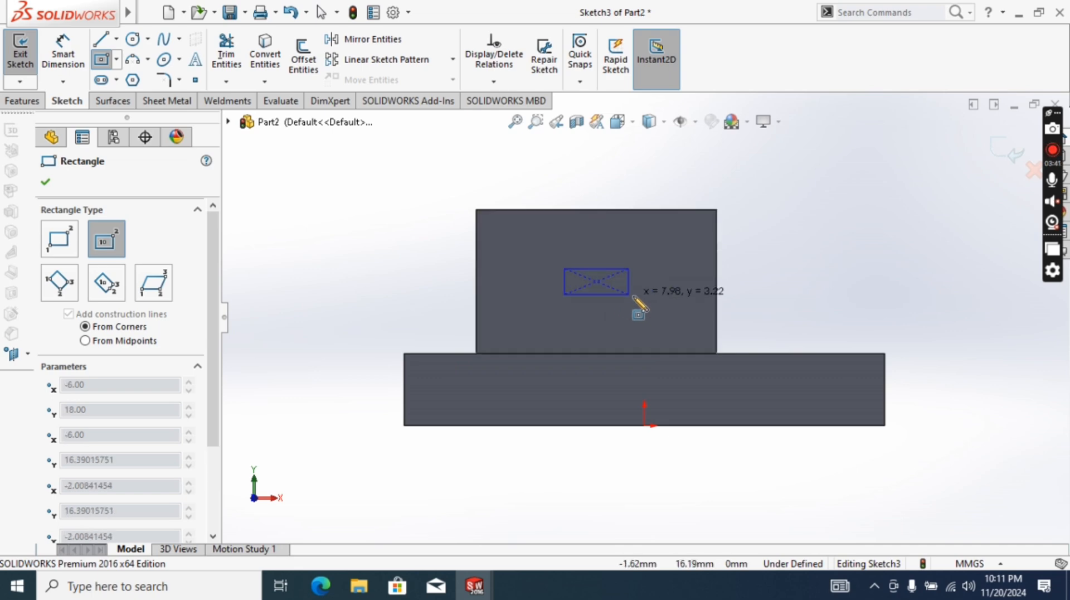
pyautogui.click(666, 326)
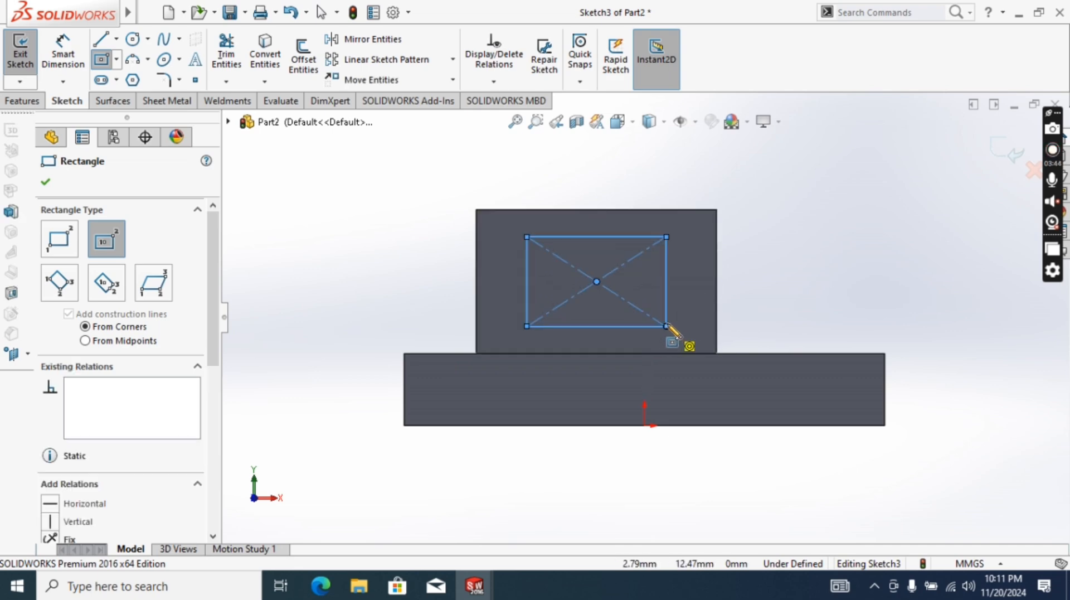
# Dimension the rectangle on the boss's front face to 18 mm wide and 12 mm high.
pyautogui.click(66, 51)
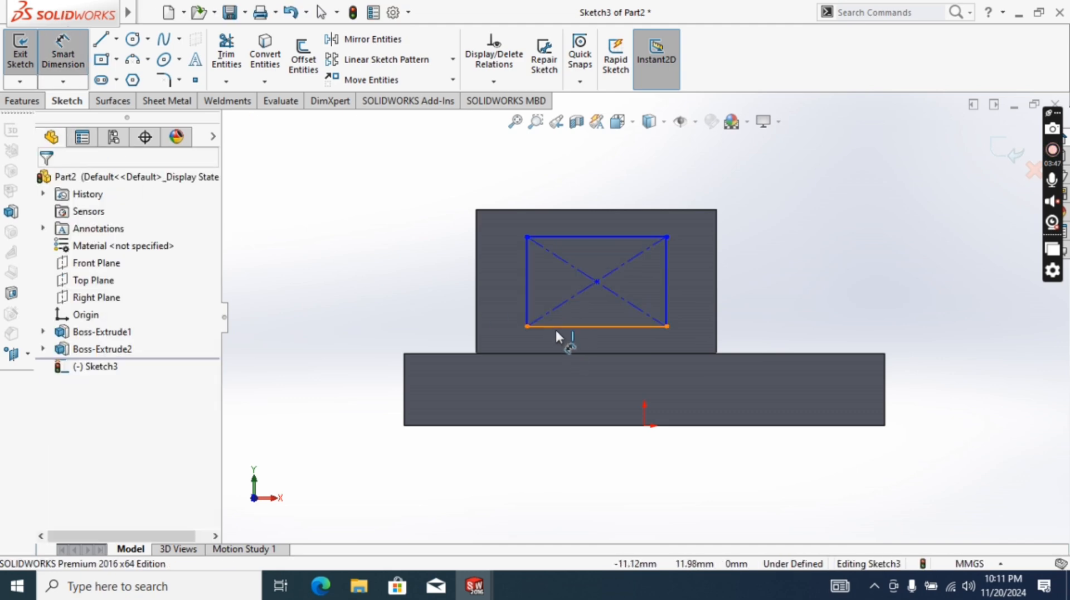
pyautogui.click(585, 326)
pyautogui.click(598, 382)
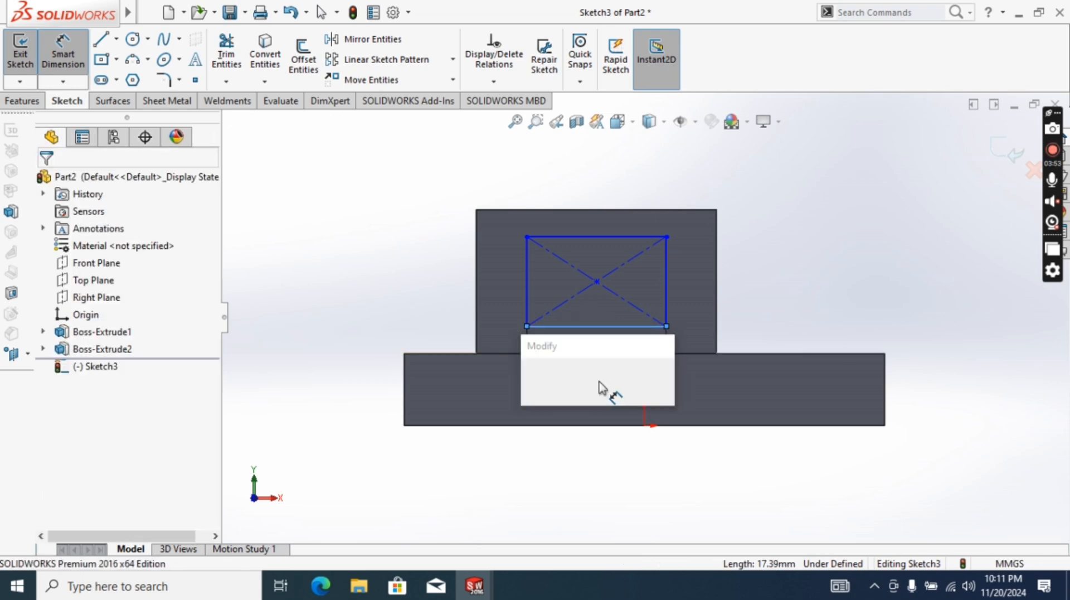
pyautogui.write('18')
pyautogui.press('Return')
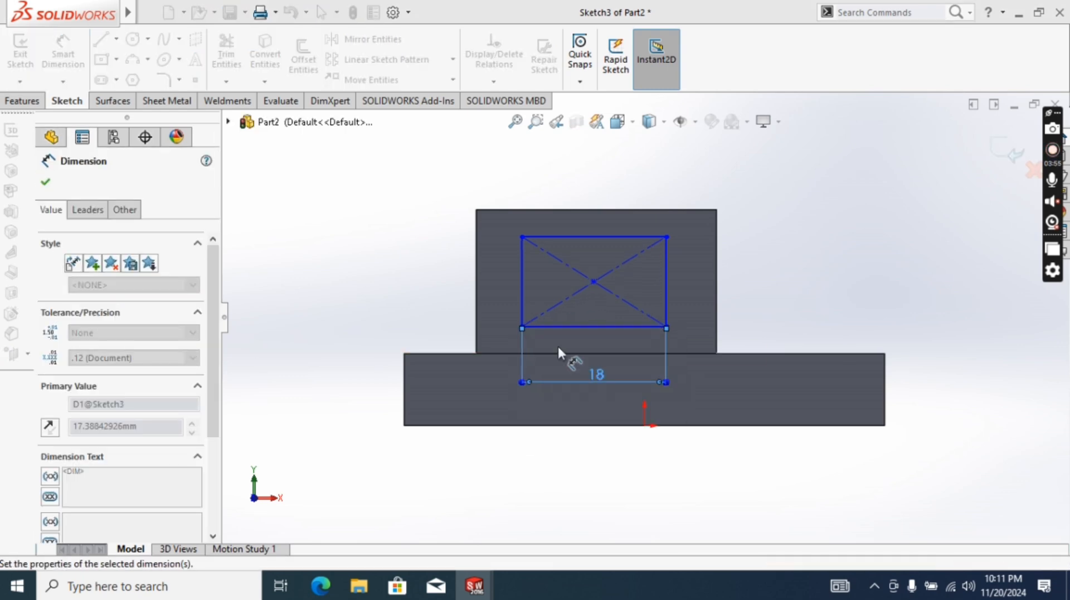
pyautogui.click(669, 299)
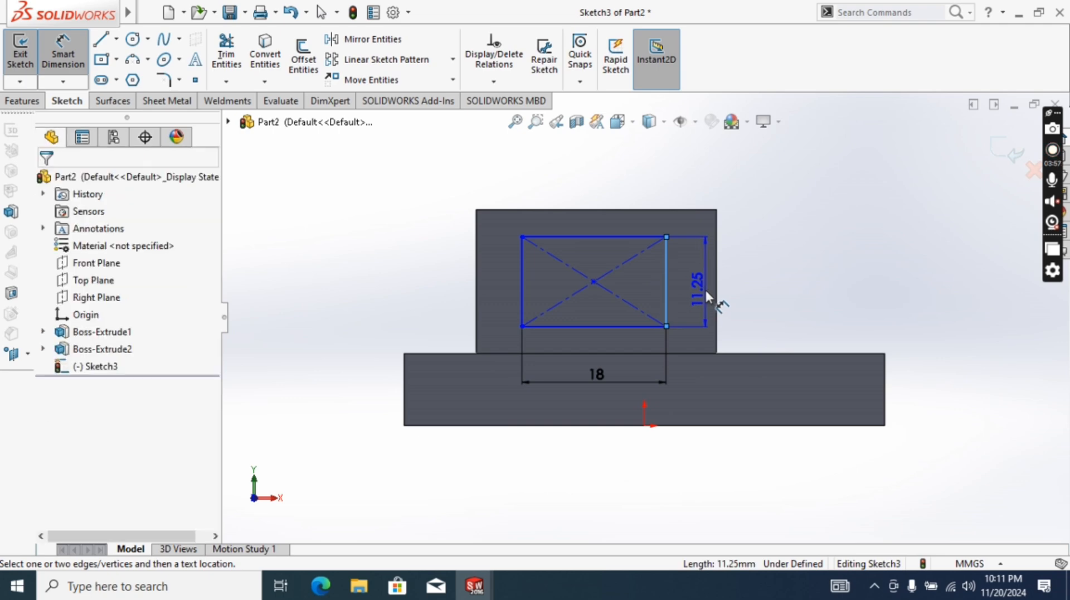
pyautogui.click(706, 295)
pyautogui.write('12')
pyautogui.press('Return')
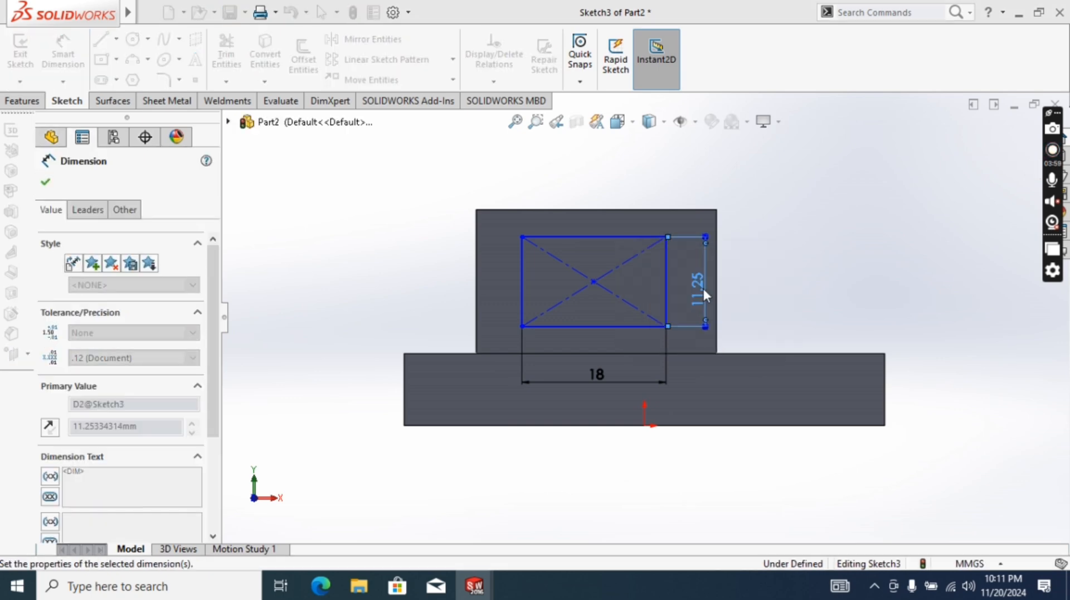
# Position the rectangle 6 mm from the boss face's left edge and 3 mm from its top edge.
pyautogui.click(520, 275)
pyautogui.click(478, 277)
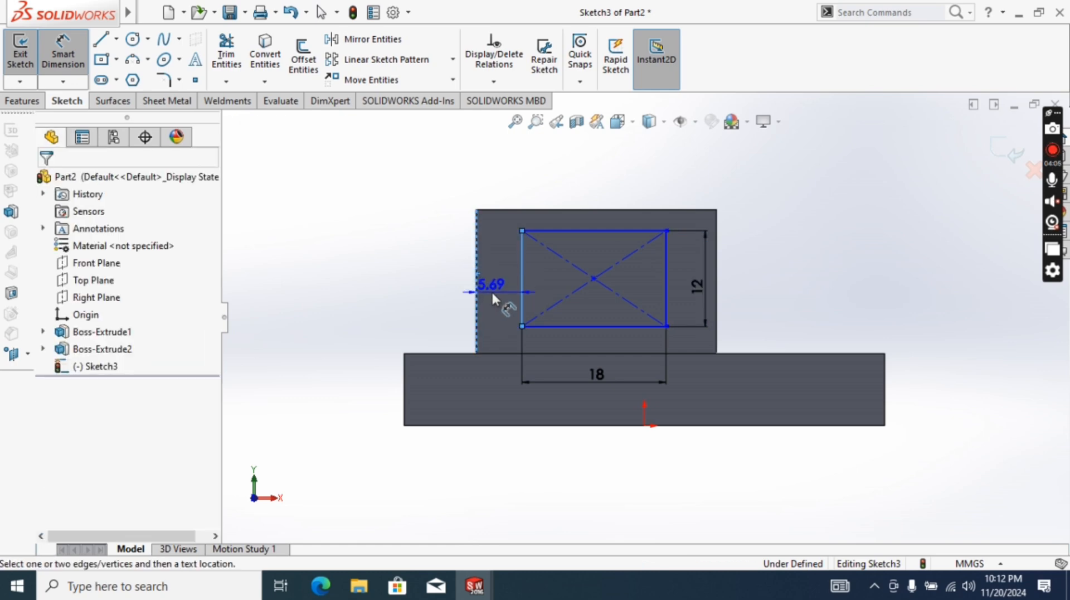
pyautogui.click(493, 297)
pyautogui.press('Return')
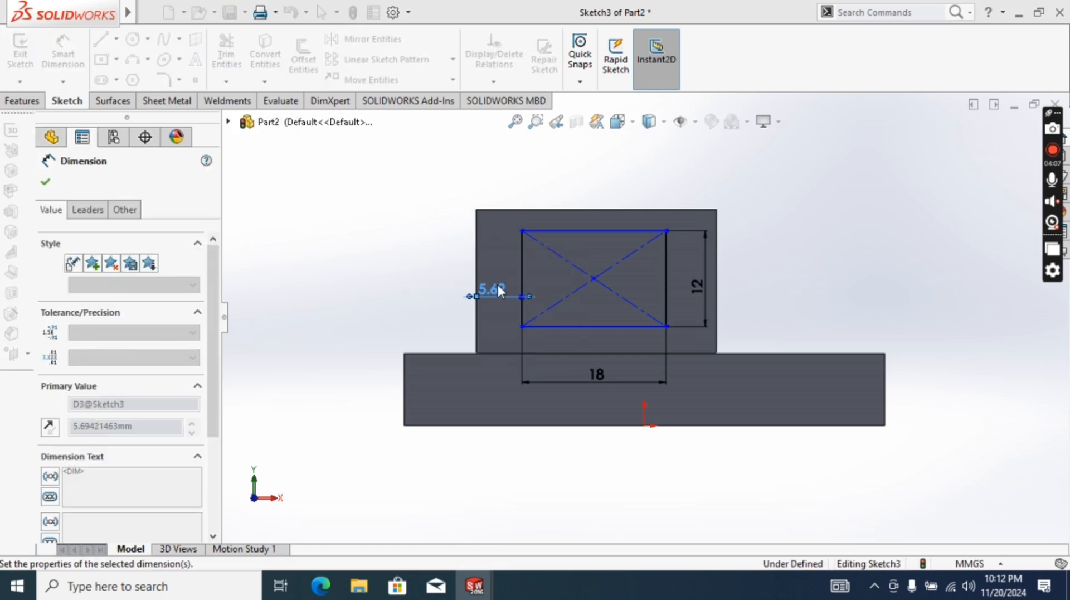
pyautogui.click(589, 210)
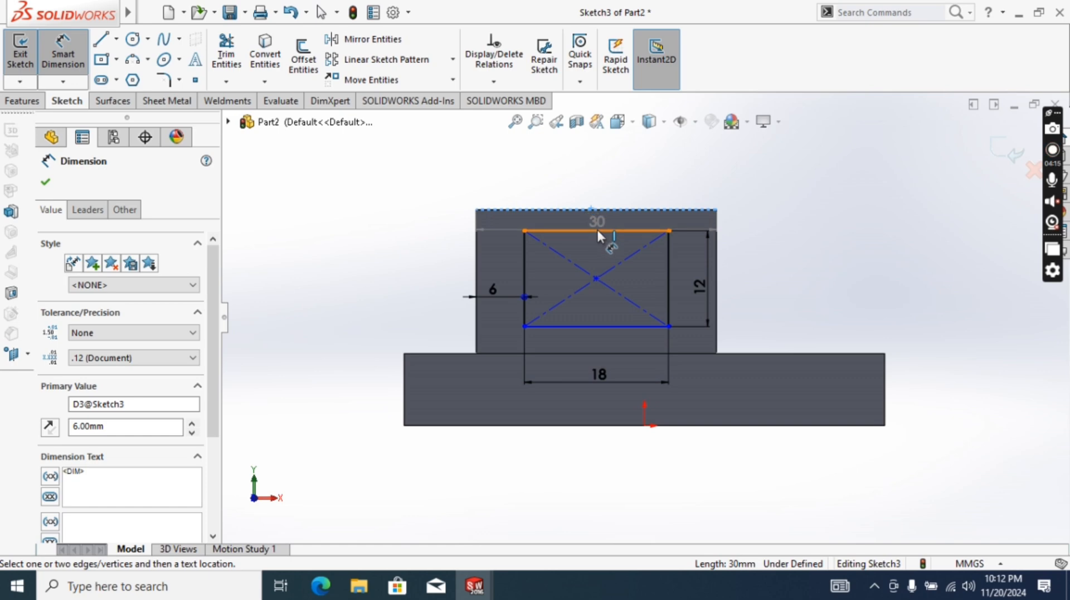
pyautogui.click(597, 228)
pyautogui.click(613, 216)
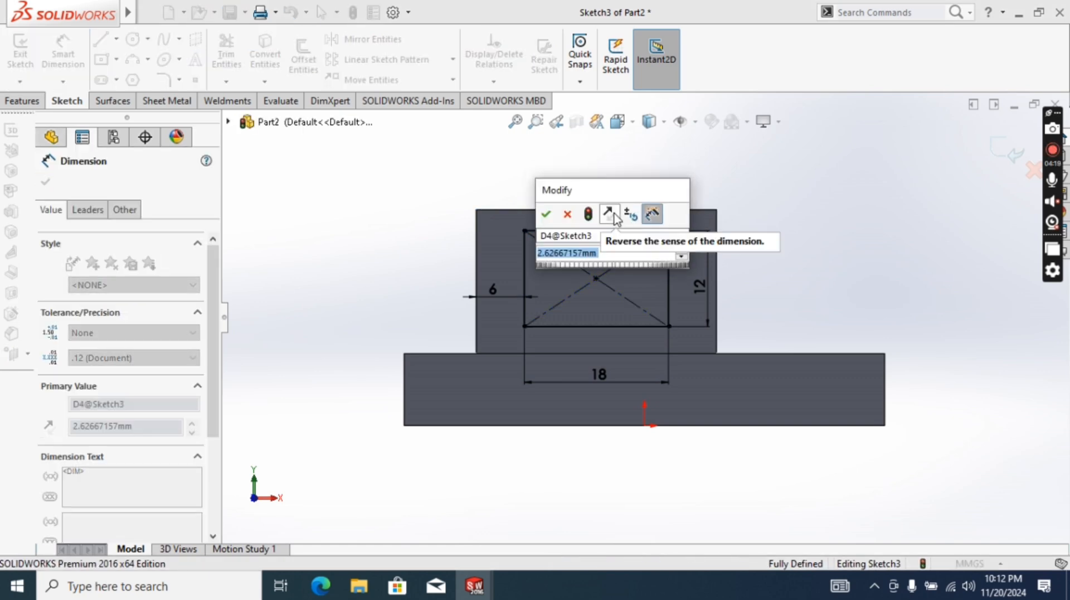
pyautogui.write('3')
pyautogui.press('Return')
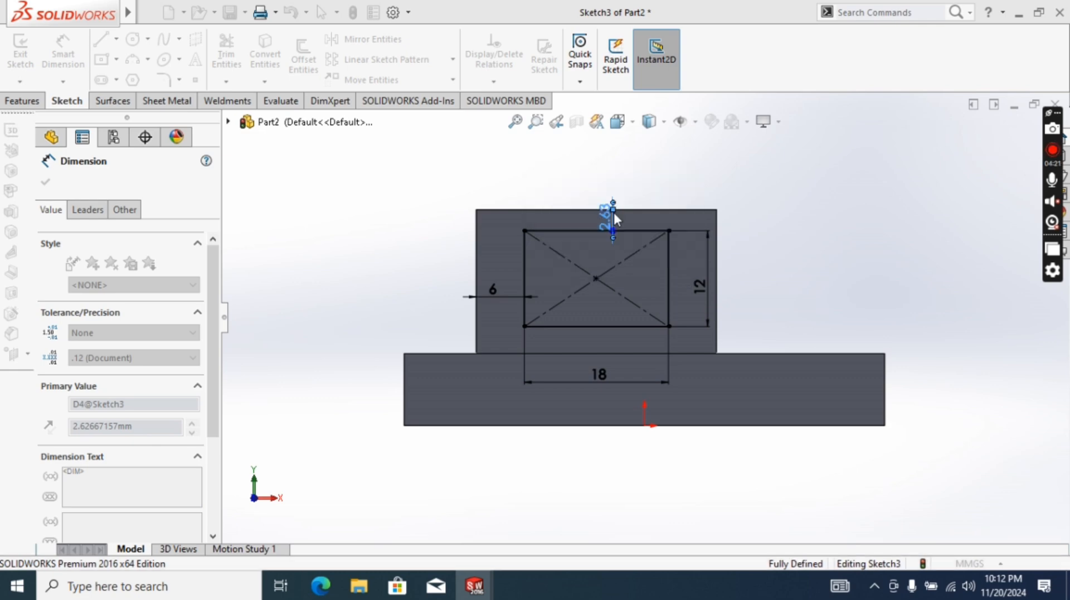
pyautogui.click(382, 198)
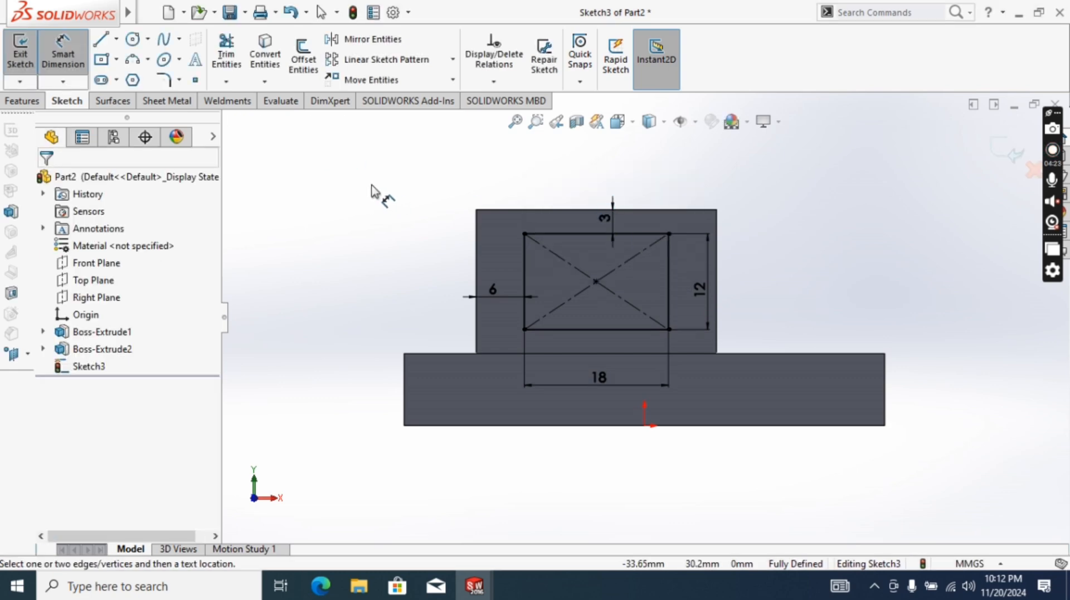
# Cut the rectangle into the boss's front wall as a blind extruded cut 6 mm deep.
pyautogui.click(29, 103)
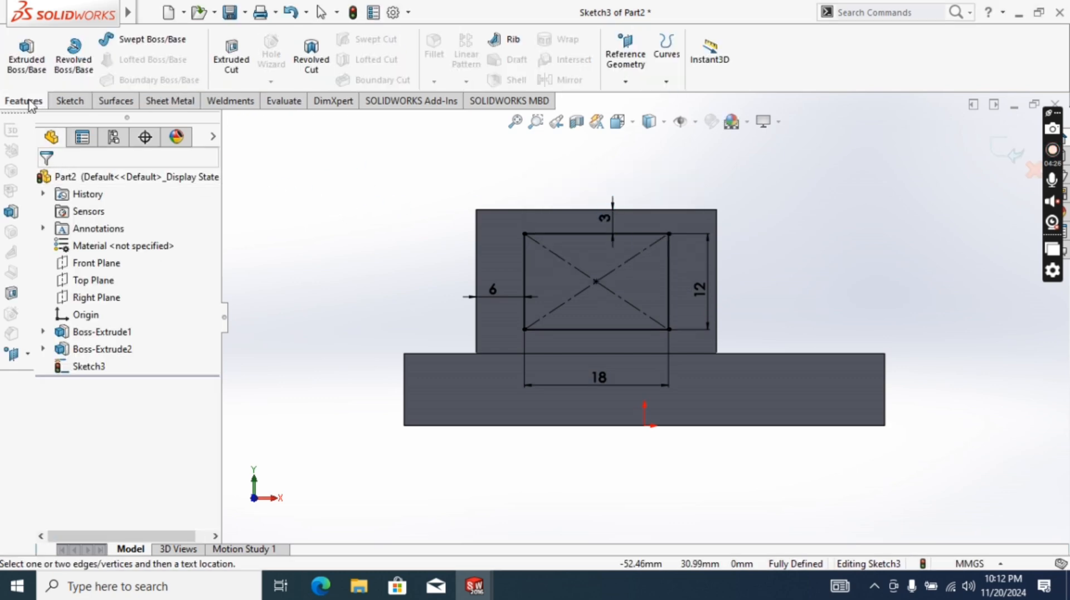
pyautogui.click(231, 61)
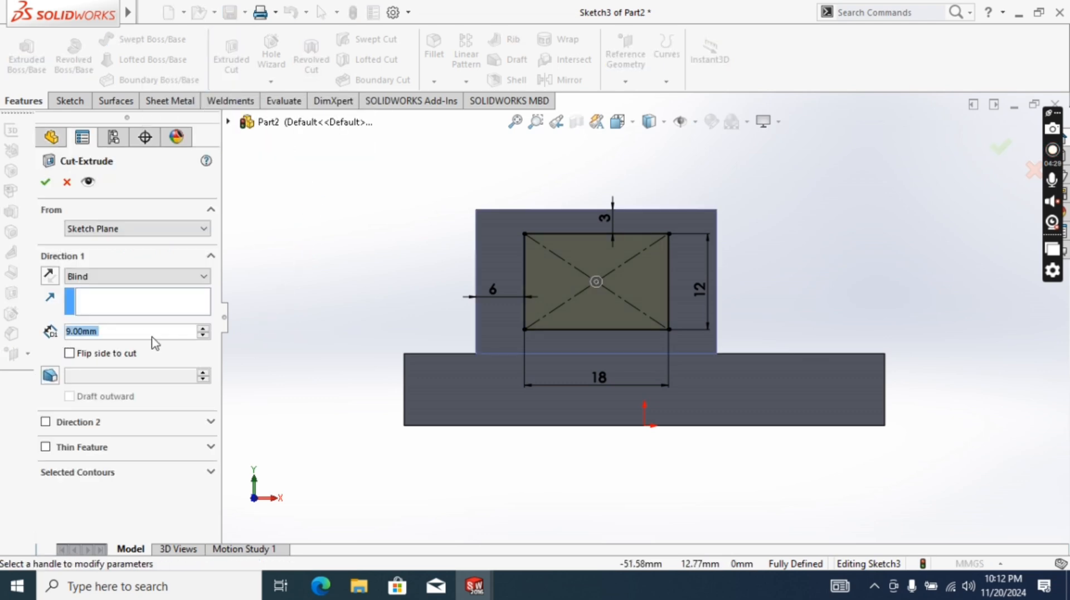
pyautogui.write('6')
pyautogui.press('Return')
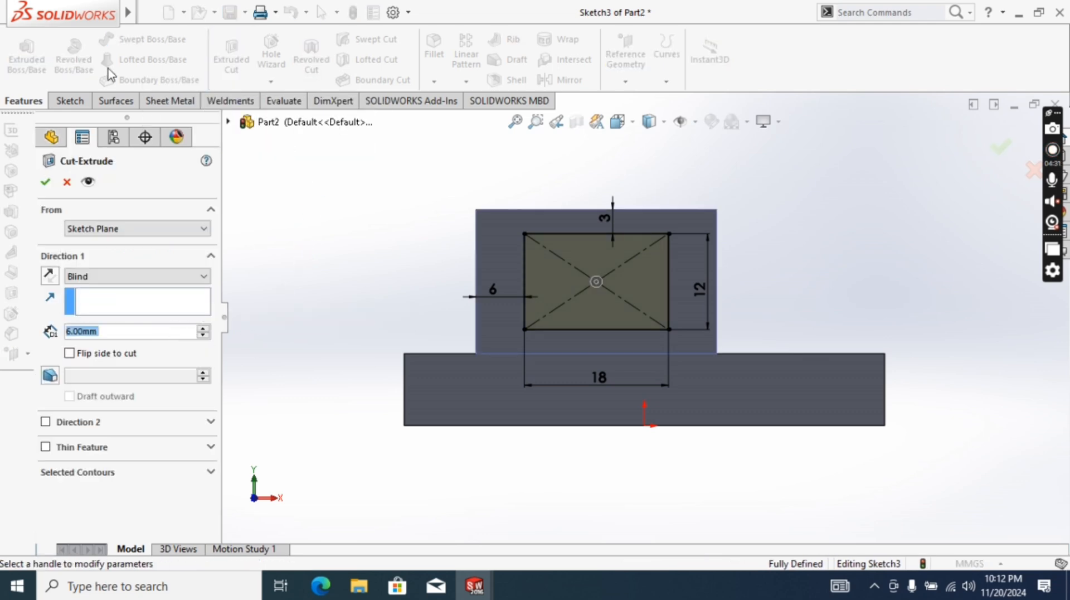
pyautogui.click(46, 182)
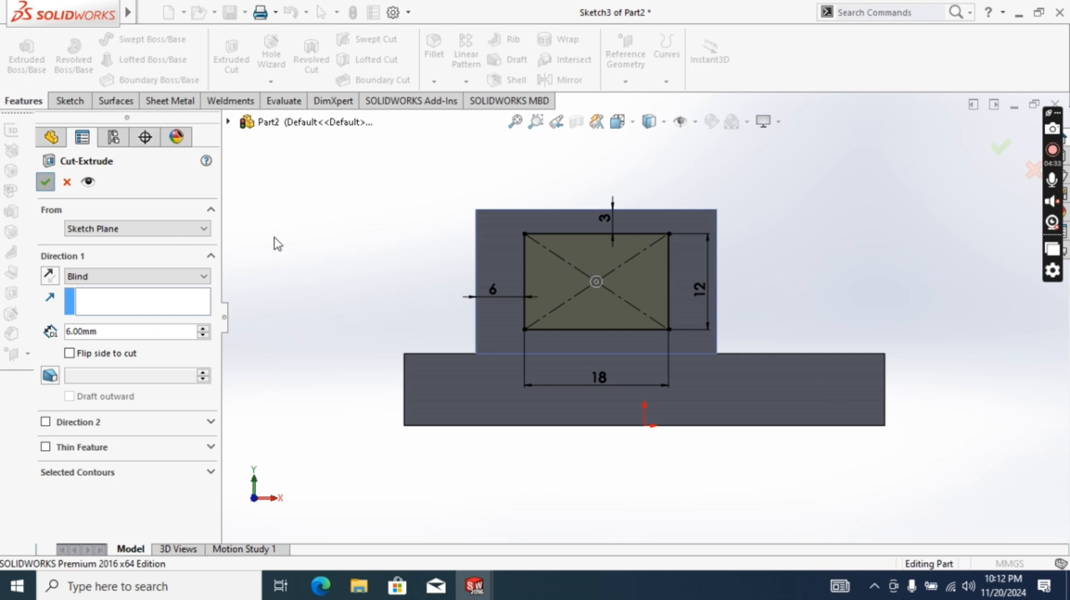
pyautogui.click(321, 227)
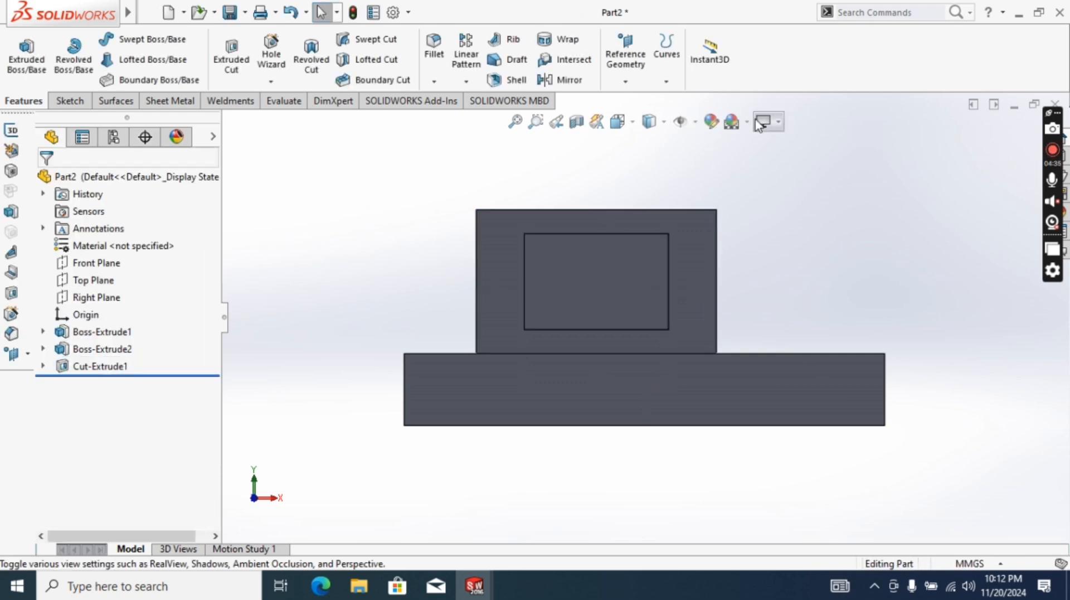
# Apply the Plain White scene to the model's background.
pyautogui.click(765, 121)
pyautogui.click(732, 121)
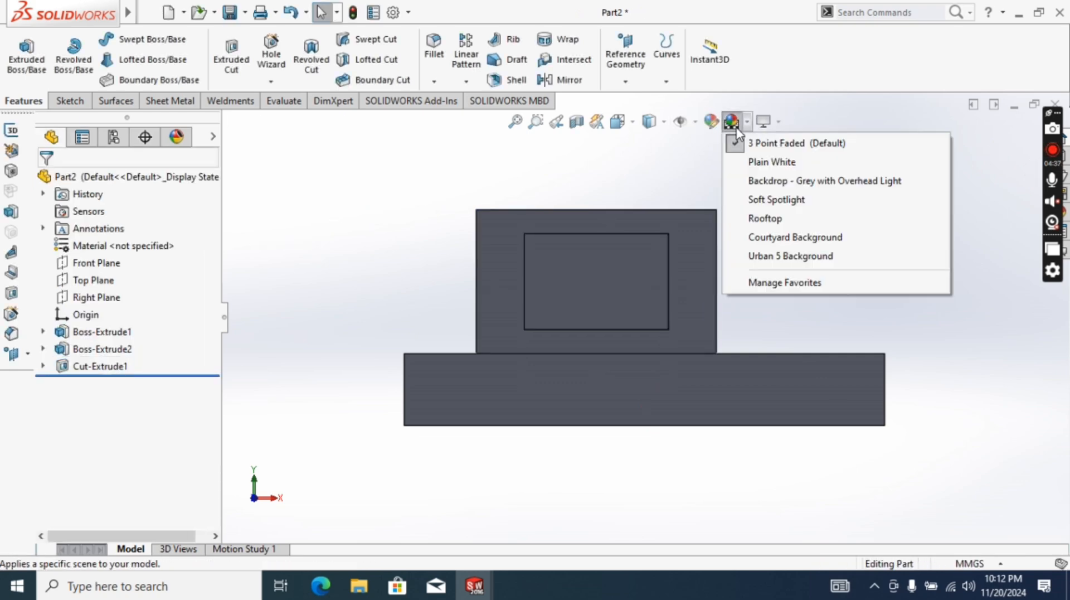
pyautogui.click(761, 161)
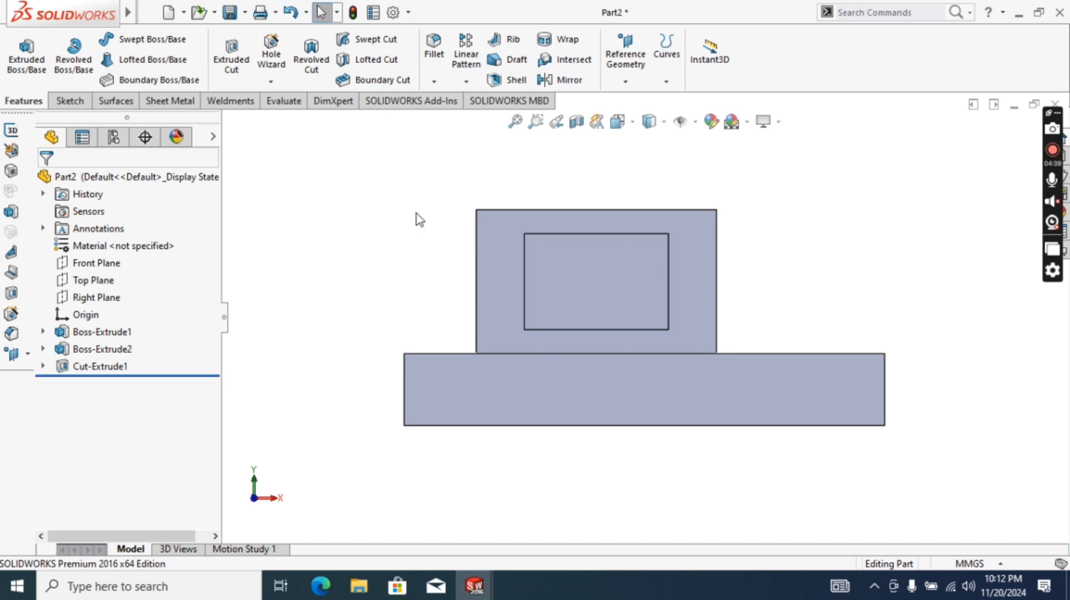
# Sketch a closed triangle on the Front Plane, joining the boss's upper right corner, the base's upper right corner and the boss's foot.
pyautogui.moveTo(389, 264); pyautogui.dragTo(376, 303, button='middle')
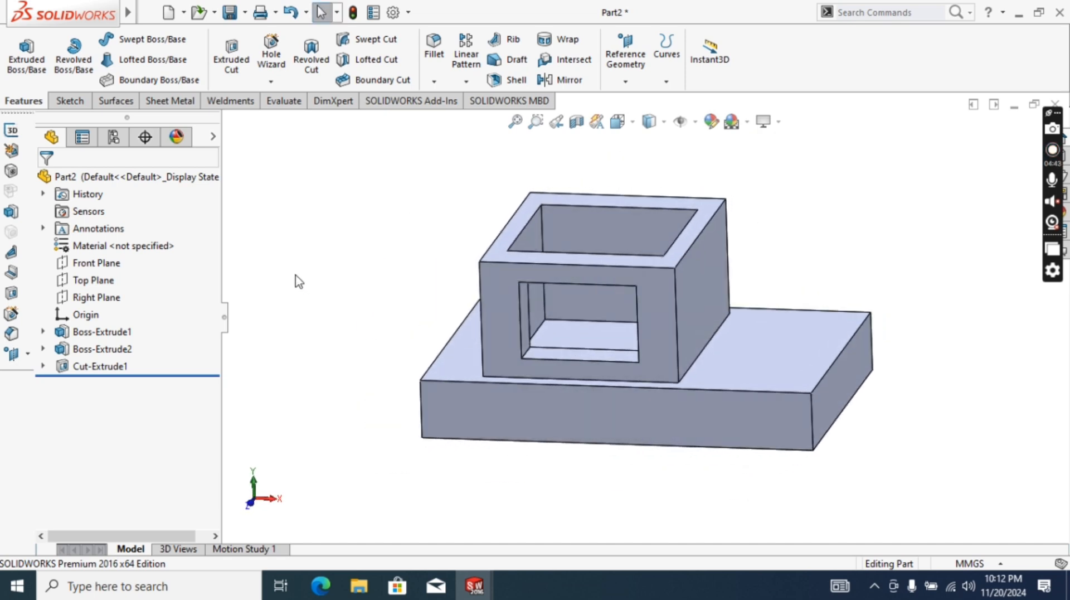
pyautogui.rightClick(95, 263)
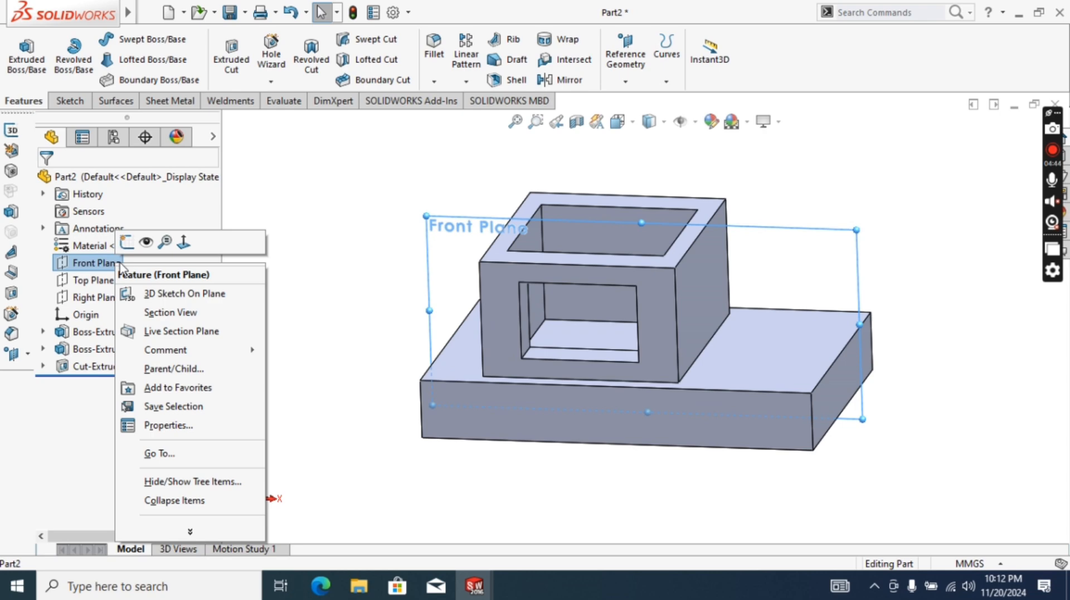
pyautogui.click(184, 244)
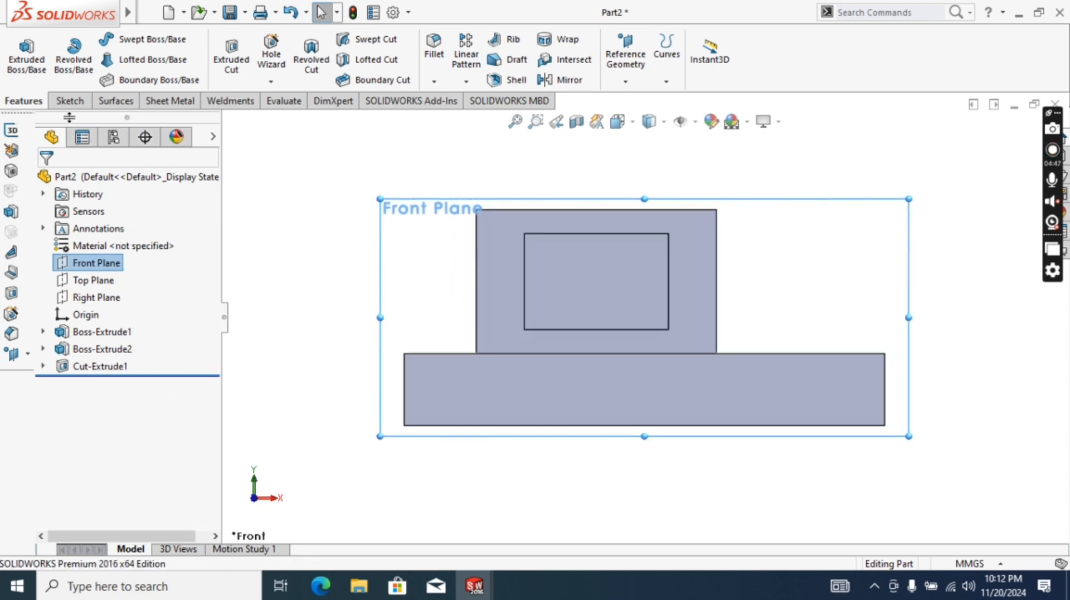
pyautogui.click(70, 101)
pyautogui.click(21, 53)
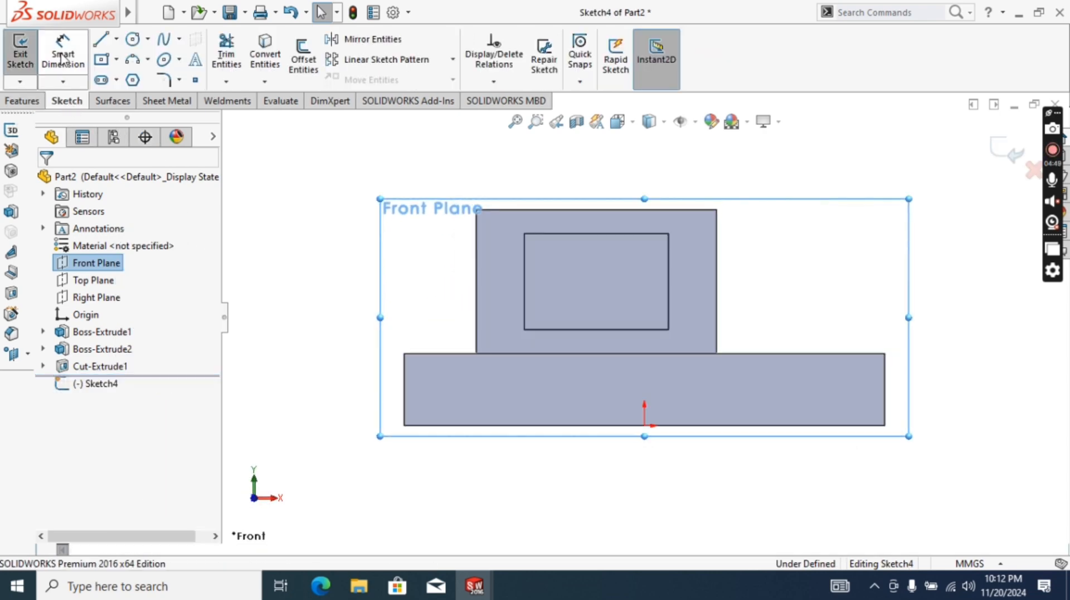
pyautogui.click(717, 210)
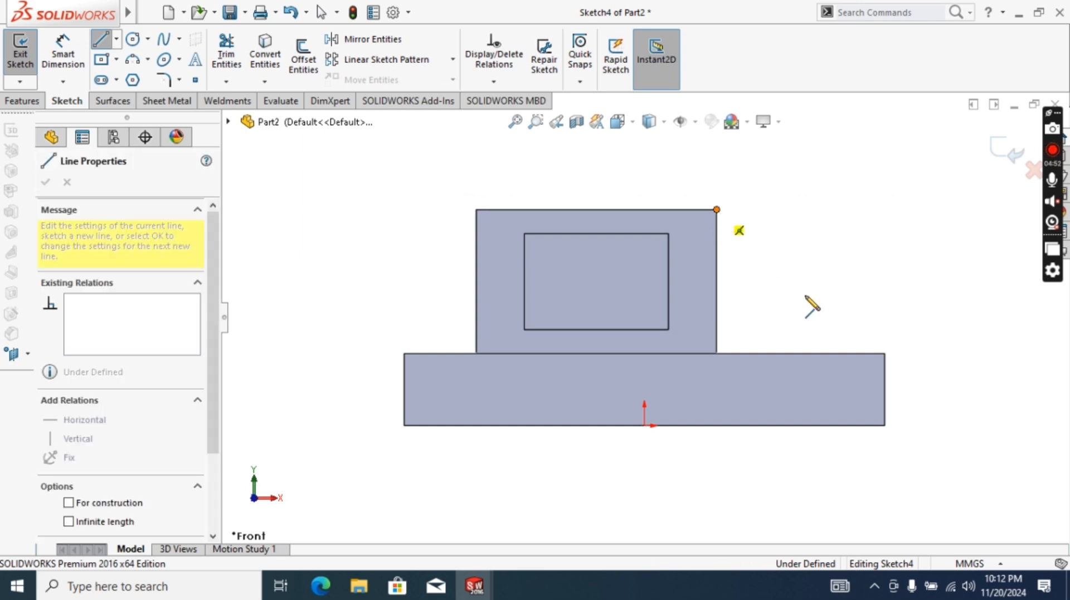
pyautogui.click(885, 353)
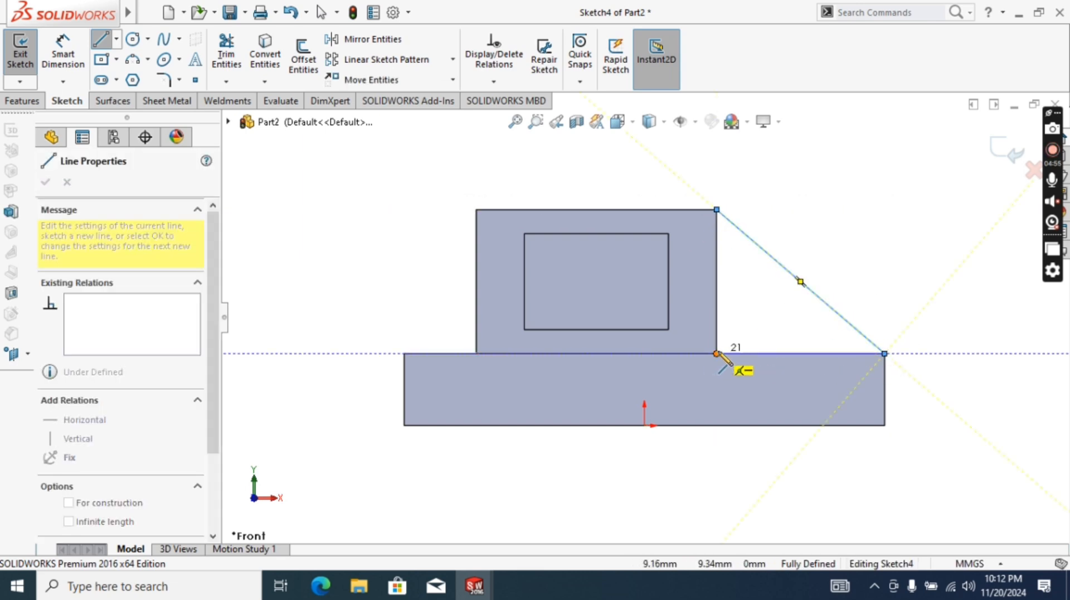
pyautogui.click(717, 354)
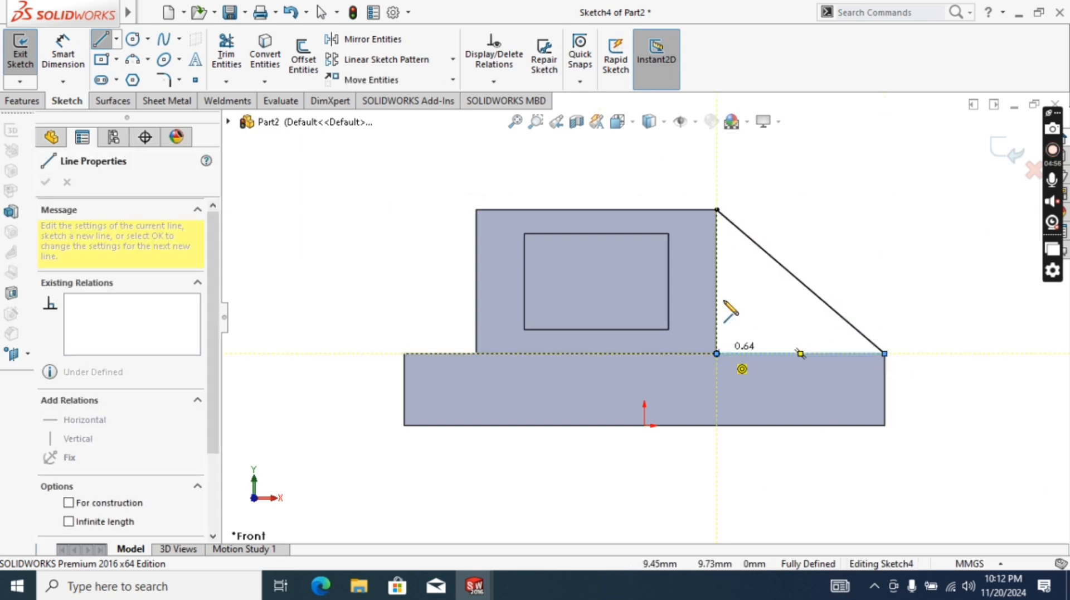
pyautogui.click(717, 211)
pyautogui.press('Escape')
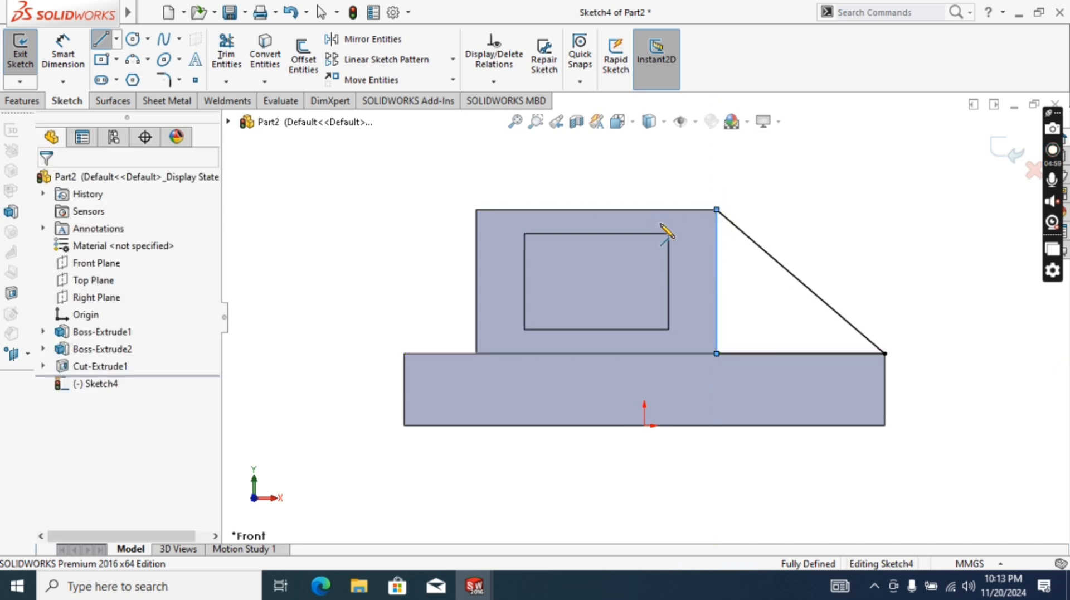
# Extrude the closed triangle into a 6 mm thick rib using the Mid Plane end condition, merged with the existing body.
pyautogui.click(29, 105)
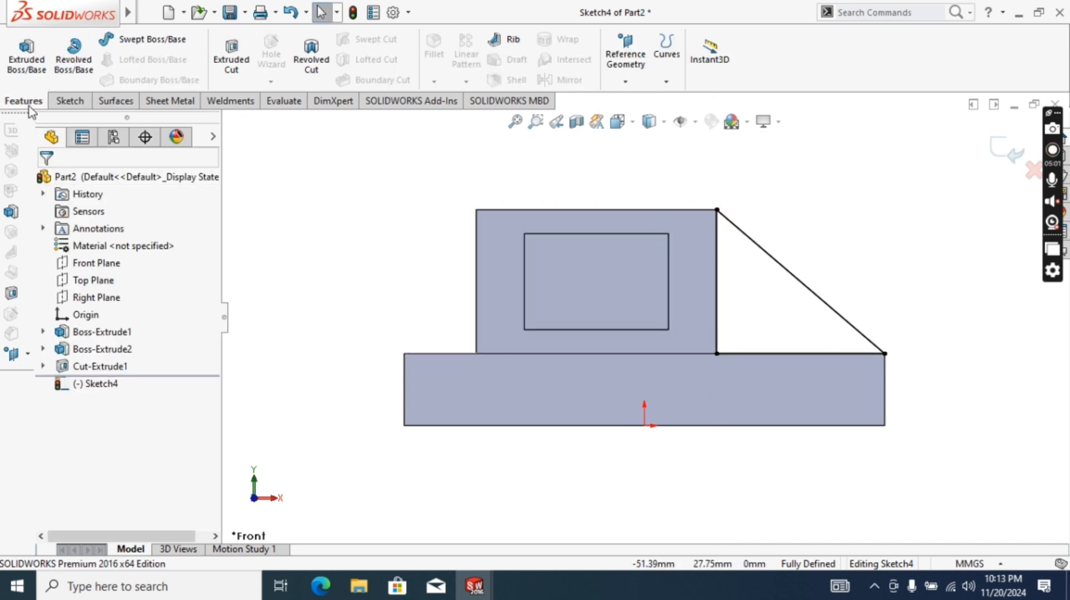
pyautogui.click(33, 64)
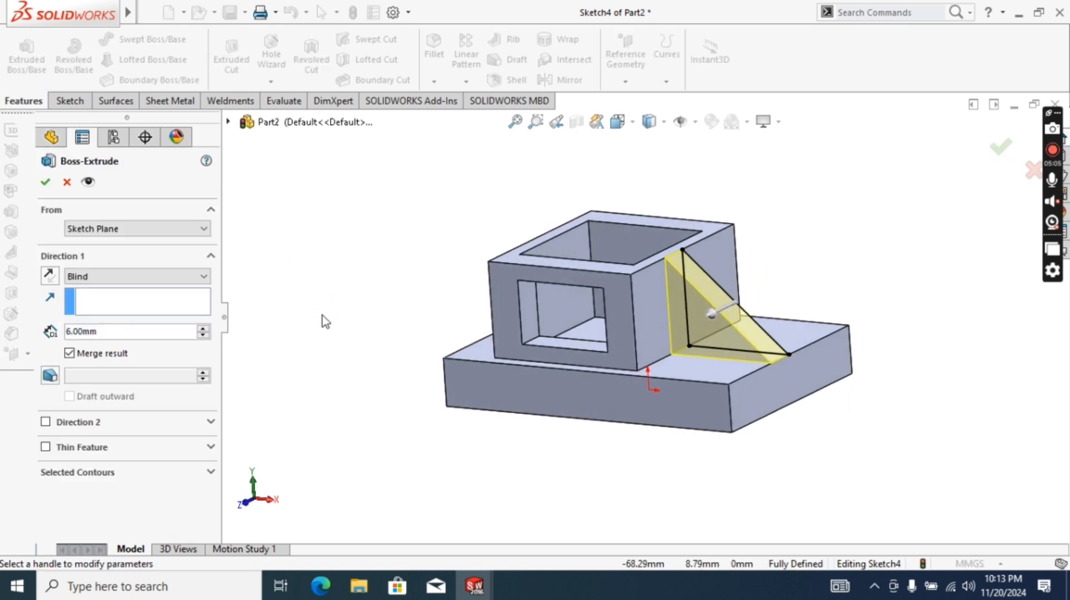
pyautogui.click(181, 279)
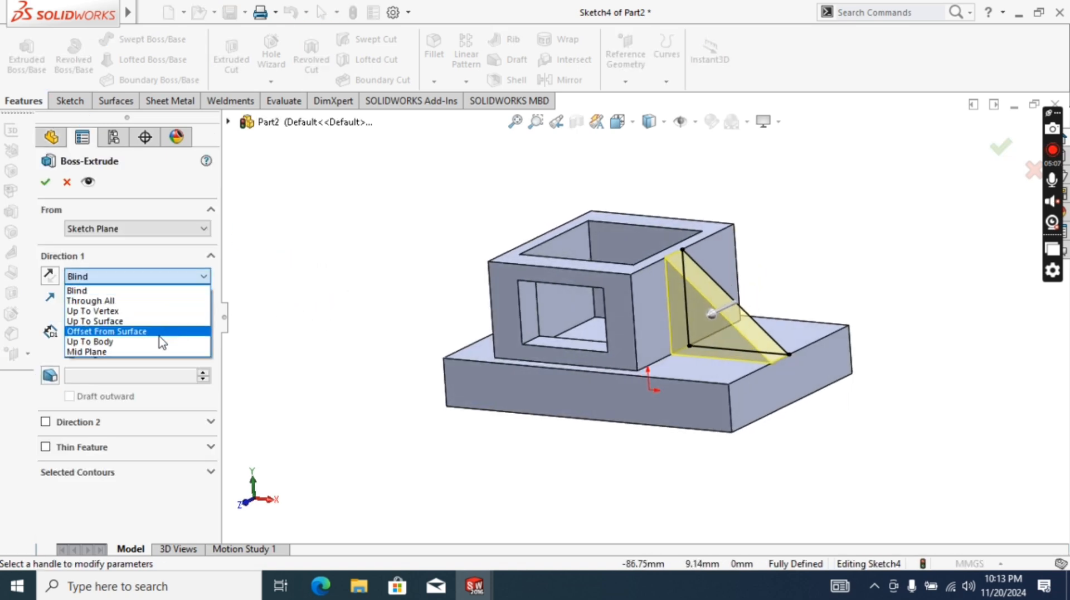
pyautogui.click(154, 352)
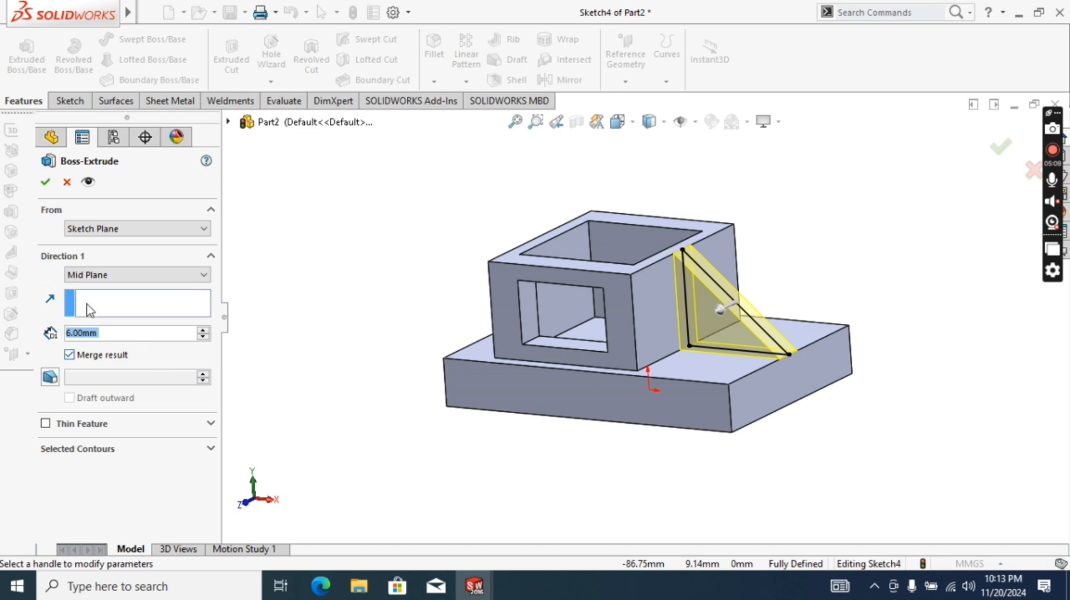
pyautogui.click(45, 183)
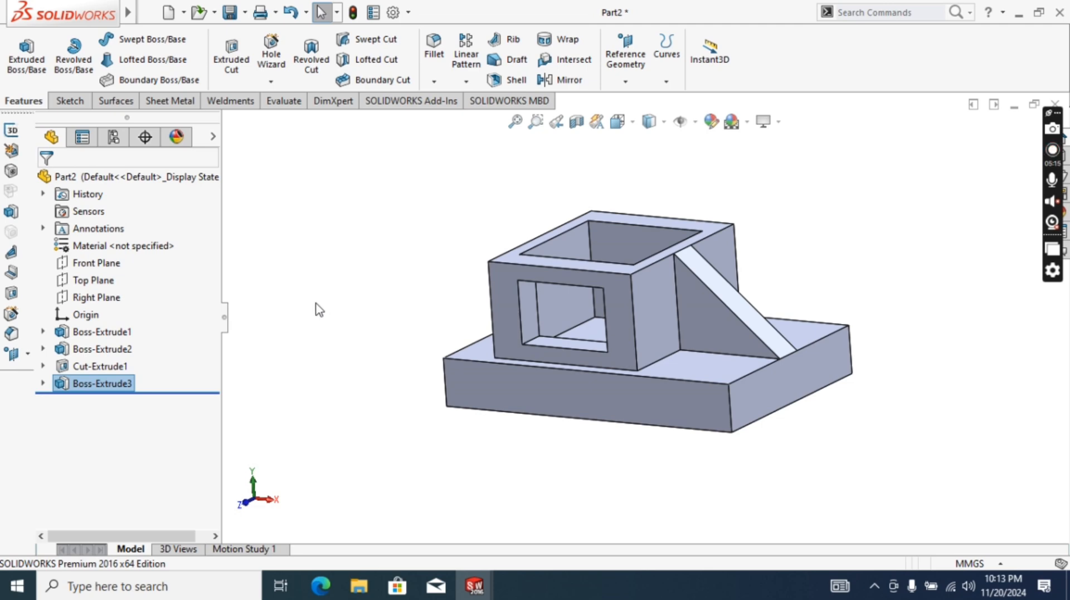
# Apply a red color from the standard swatches to the rib, boss, base and window cut features.
pyautogui.moveTo(306, 311); pyautogui.dragTo(346, 322, button='middle')
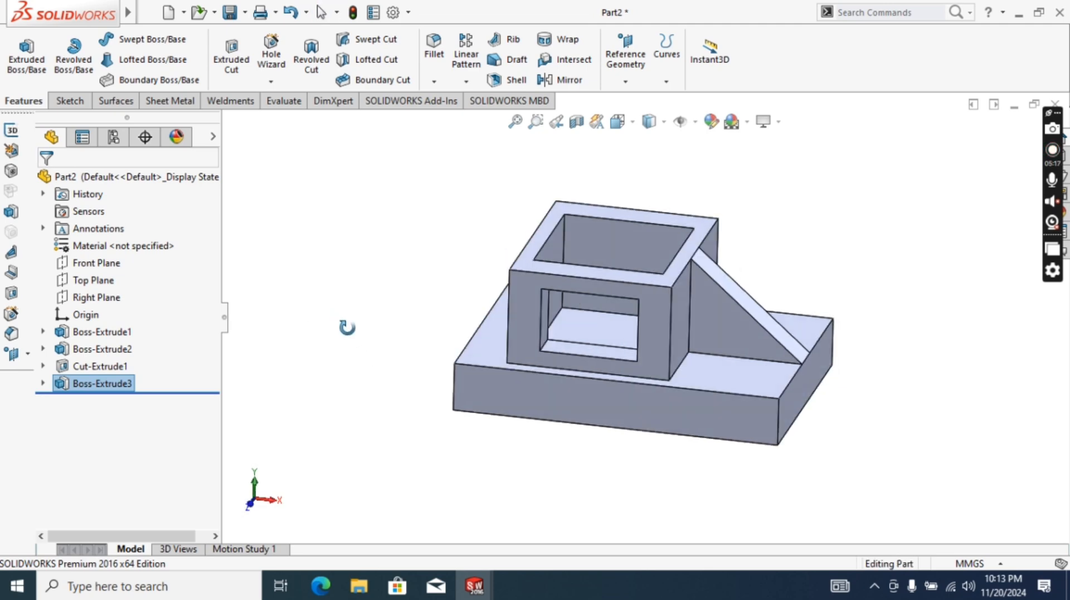
pyautogui.click(709, 126)
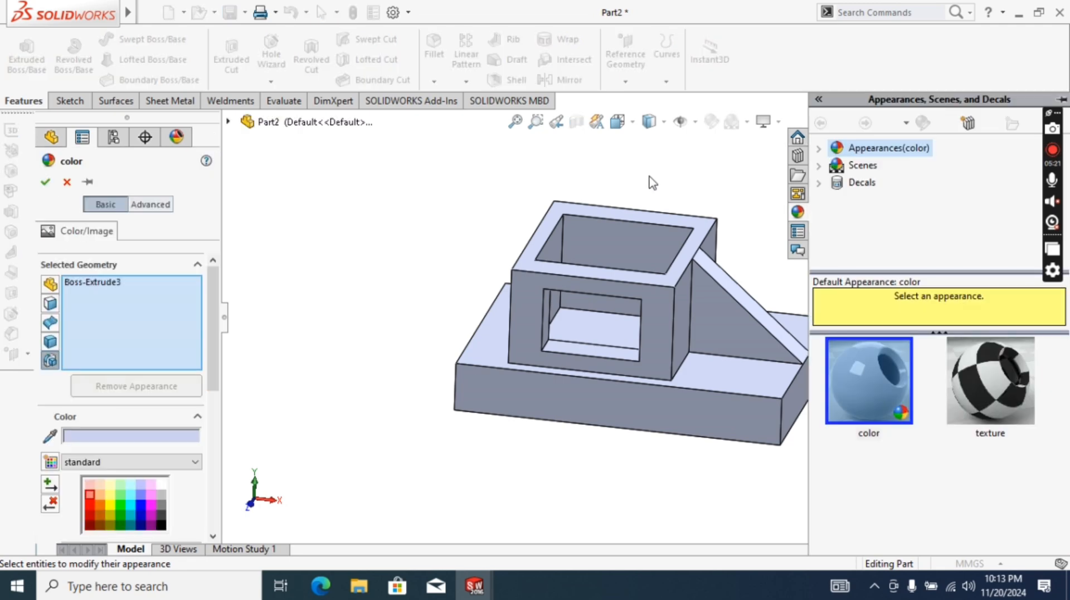
pyautogui.click(90, 499)
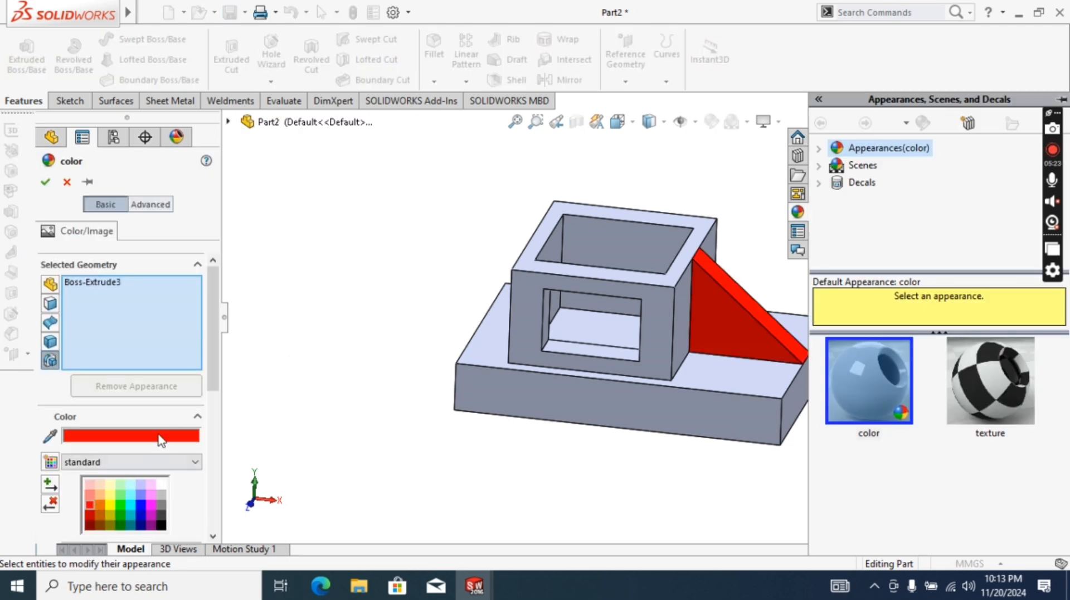
pyautogui.click(522, 306)
pyautogui.click(503, 354)
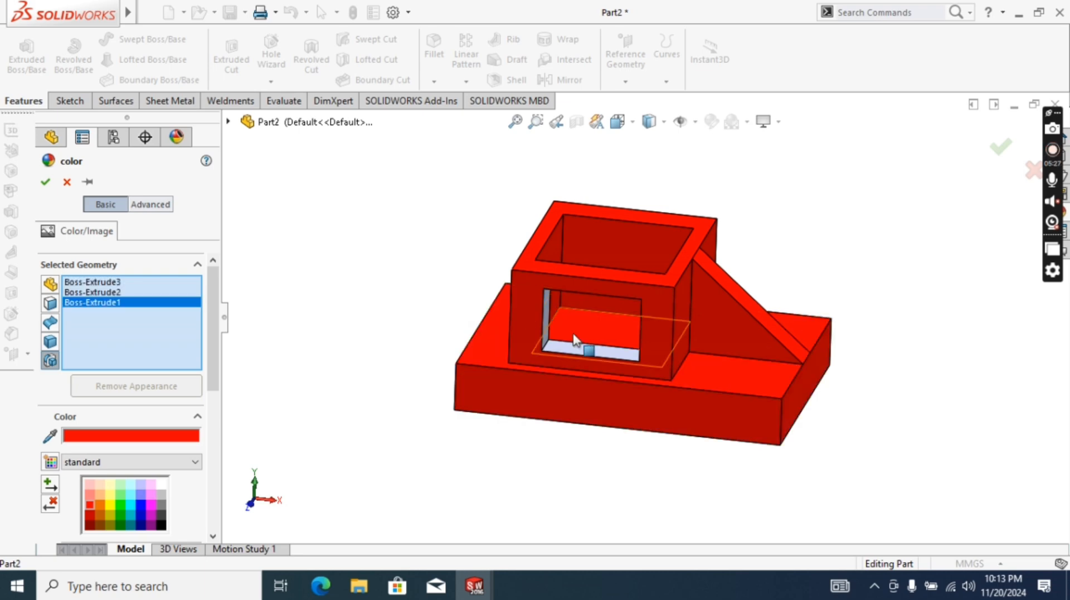
pyautogui.click(565, 344)
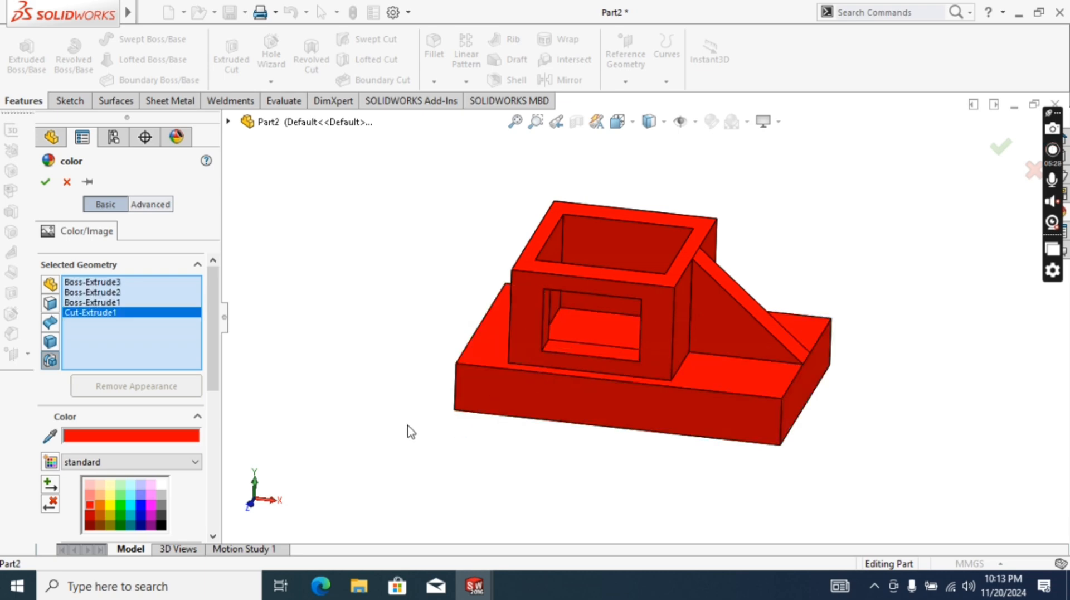
pyautogui.moveTo(411, 432); pyautogui.dragTo(388, 391, button='middle')
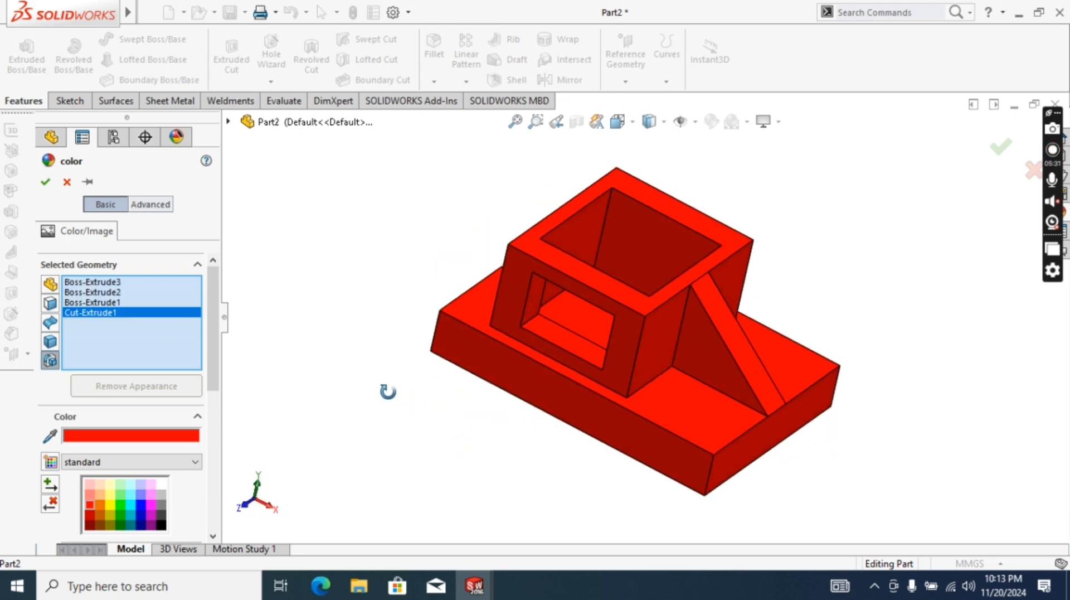
pyautogui.click(46, 182)
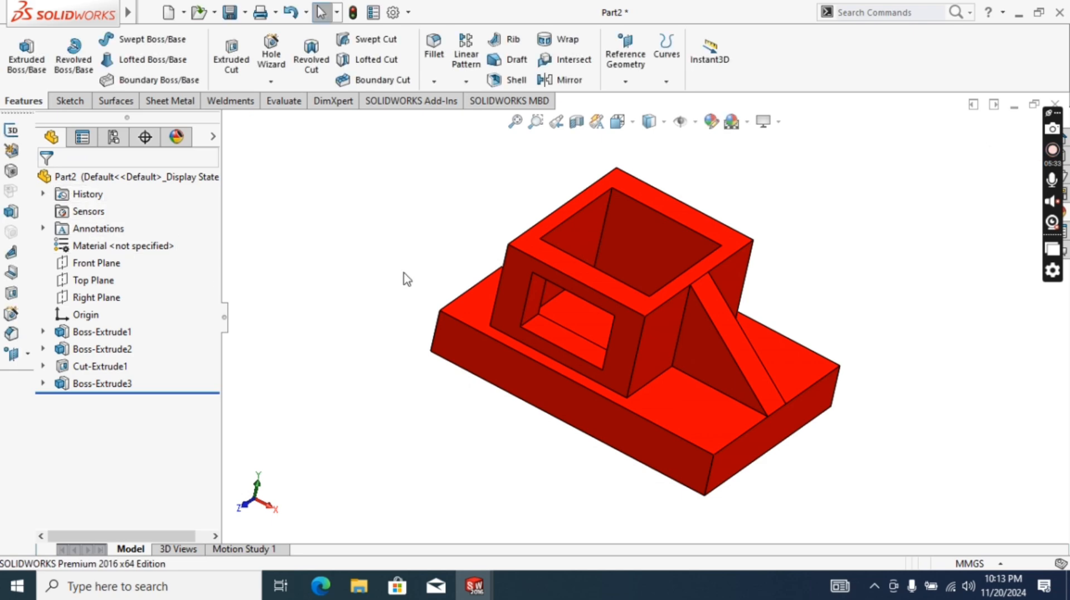
# Orient the model to the Trimetric view and apply the Plain White scene again.
pyautogui.click(634, 123)
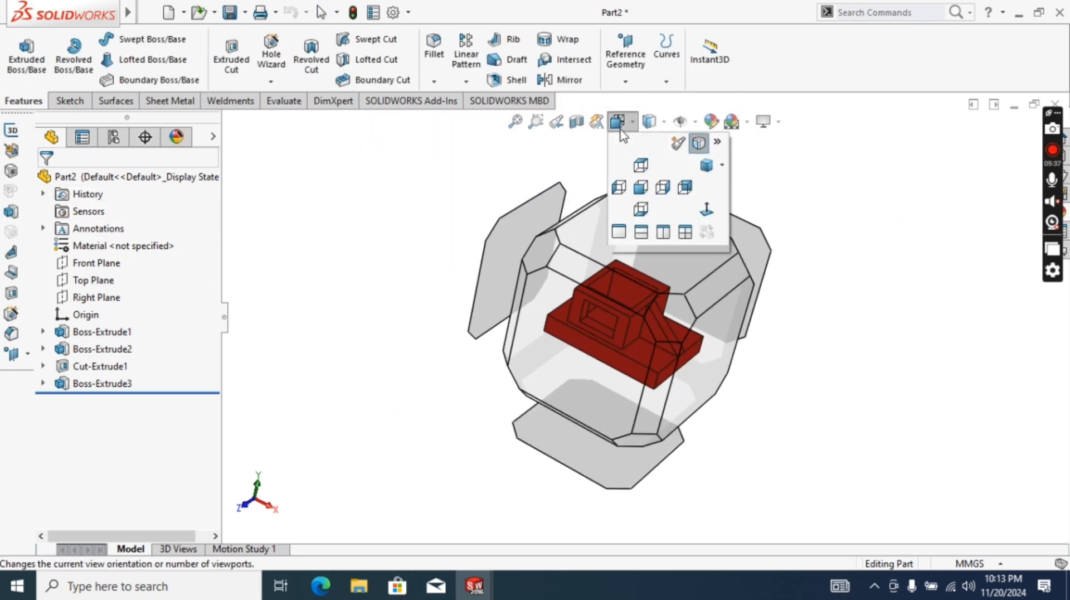
pyautogui.click(705, 166)
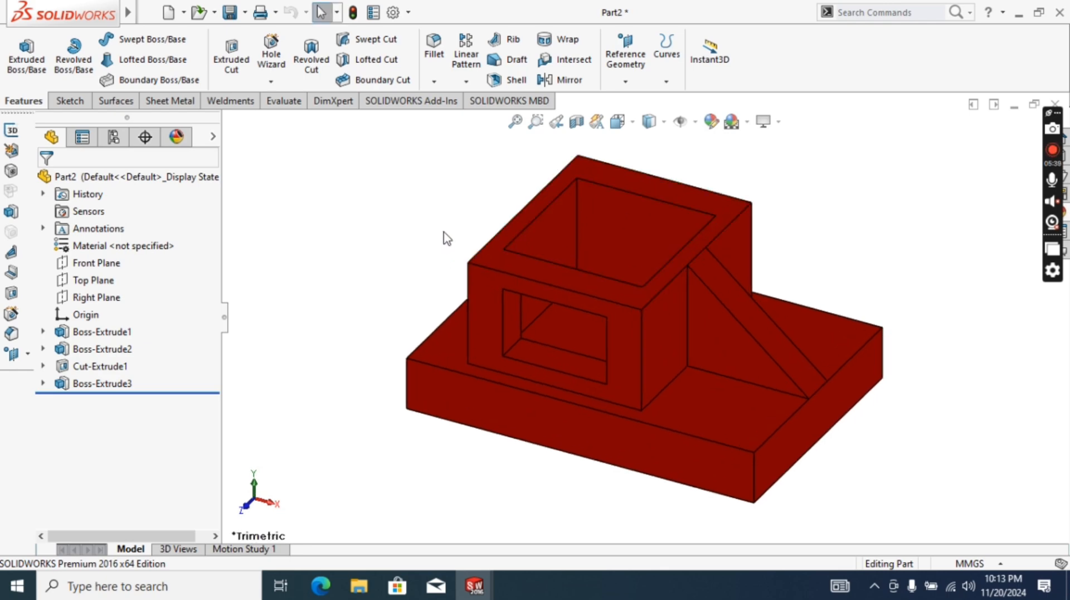
pyautogui.click(747, 122)
pyautogui.click(761, 164)
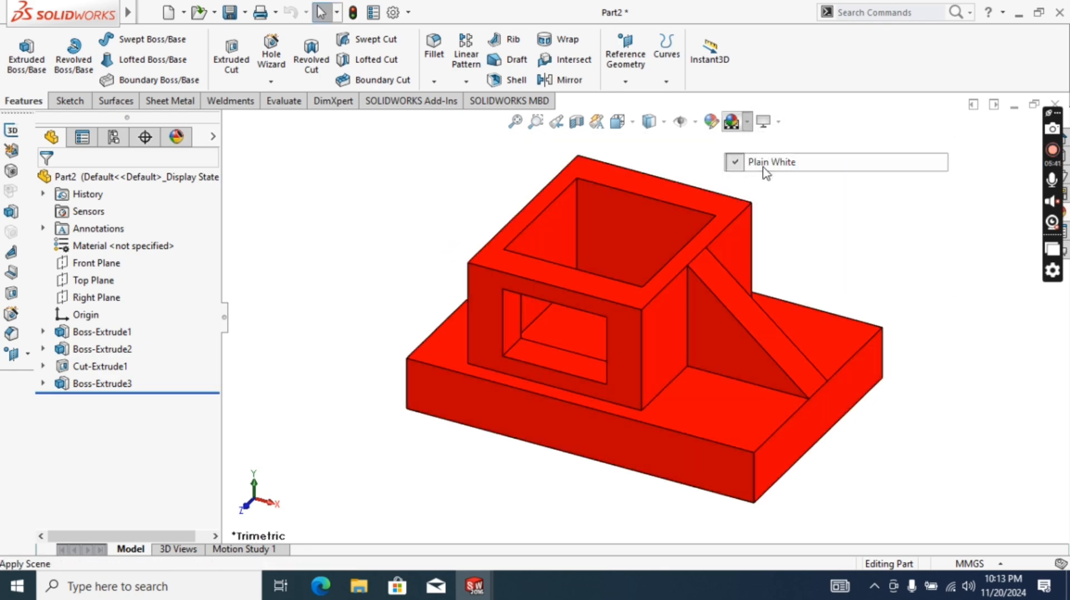